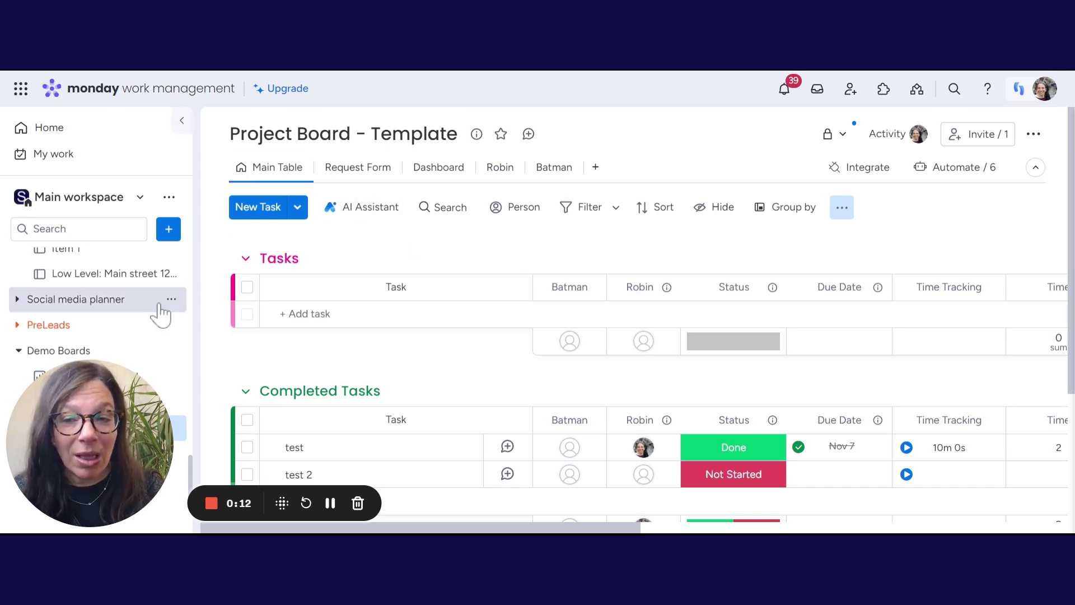
- Save the Project Board - Template board as an account template from its sidebar menu
scroll(159, 313, "down", 3)
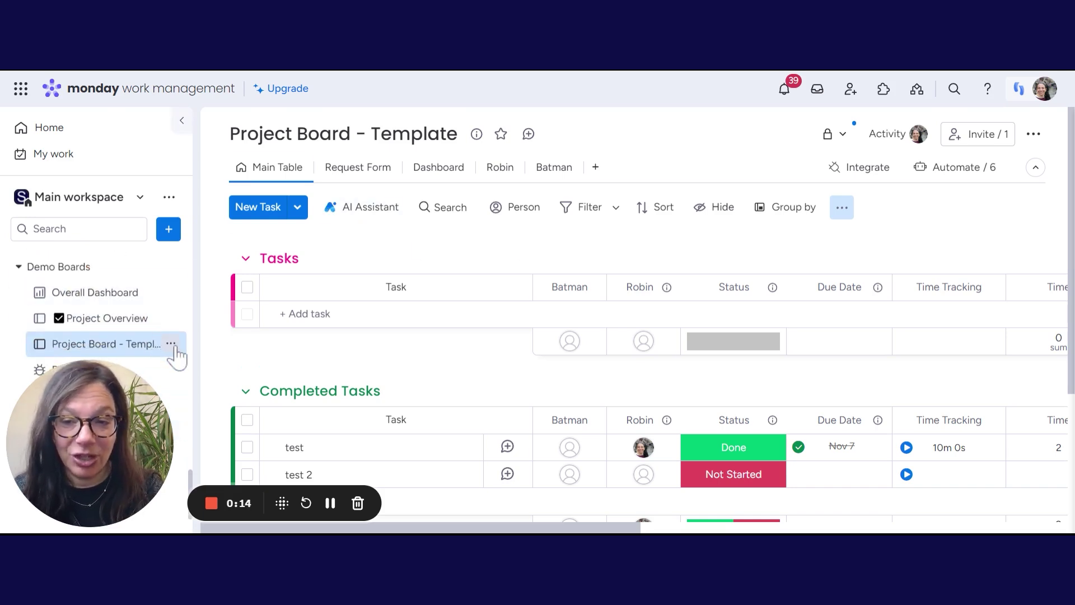
left_click(172, 344)
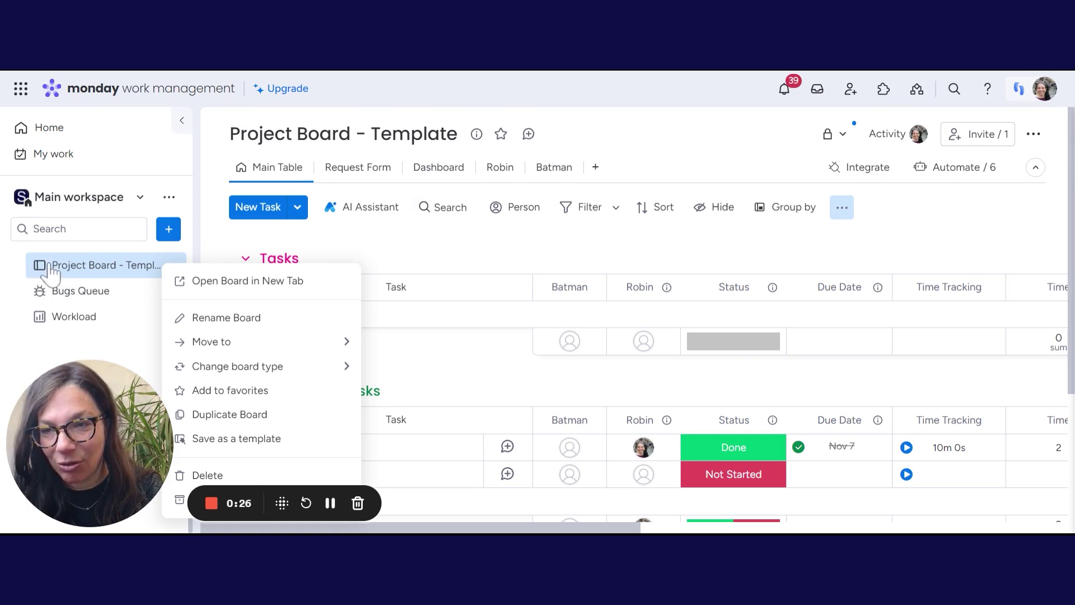
left_click(457, 244)
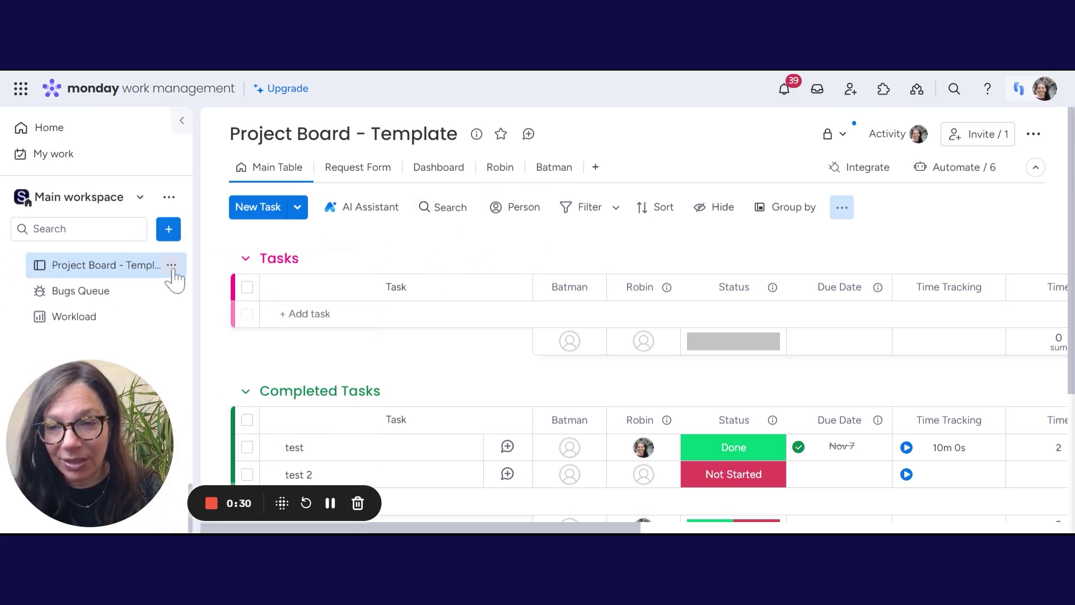
left_click(171, 267)
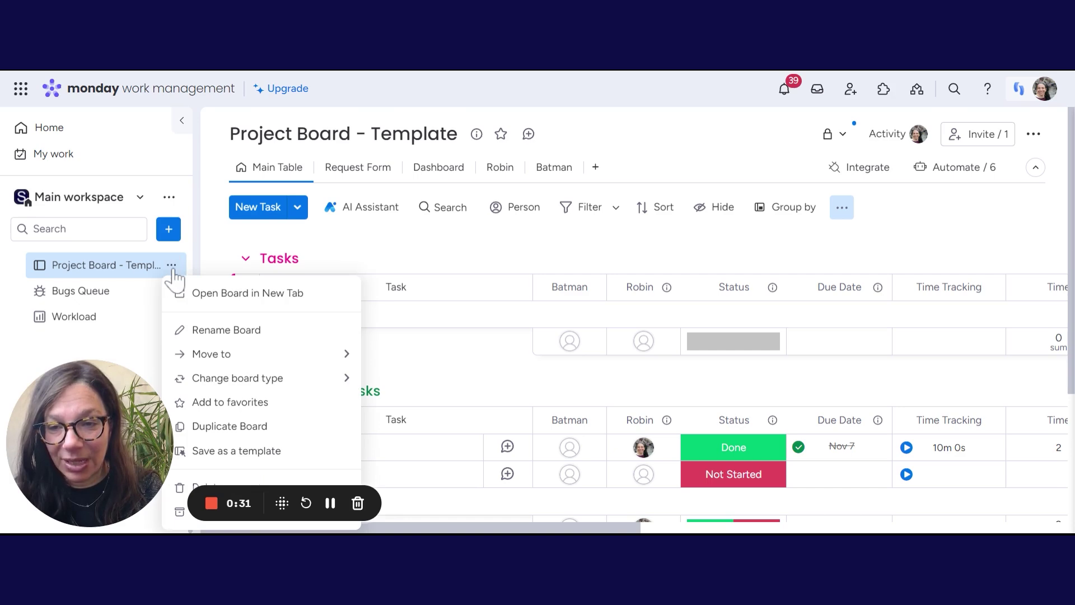
left_click(256, 454)
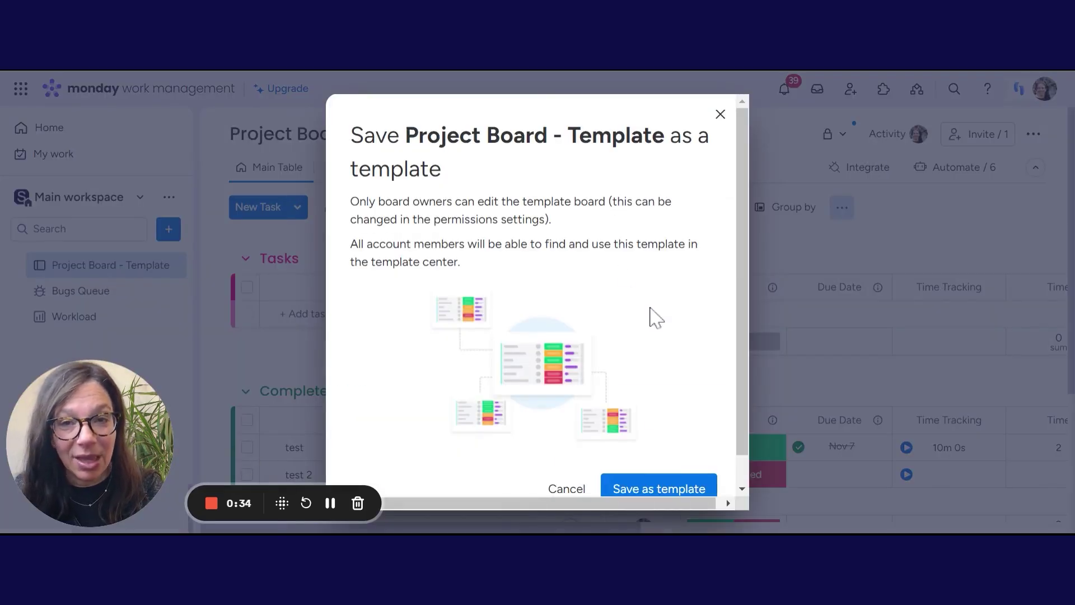
left_click(636, 491)
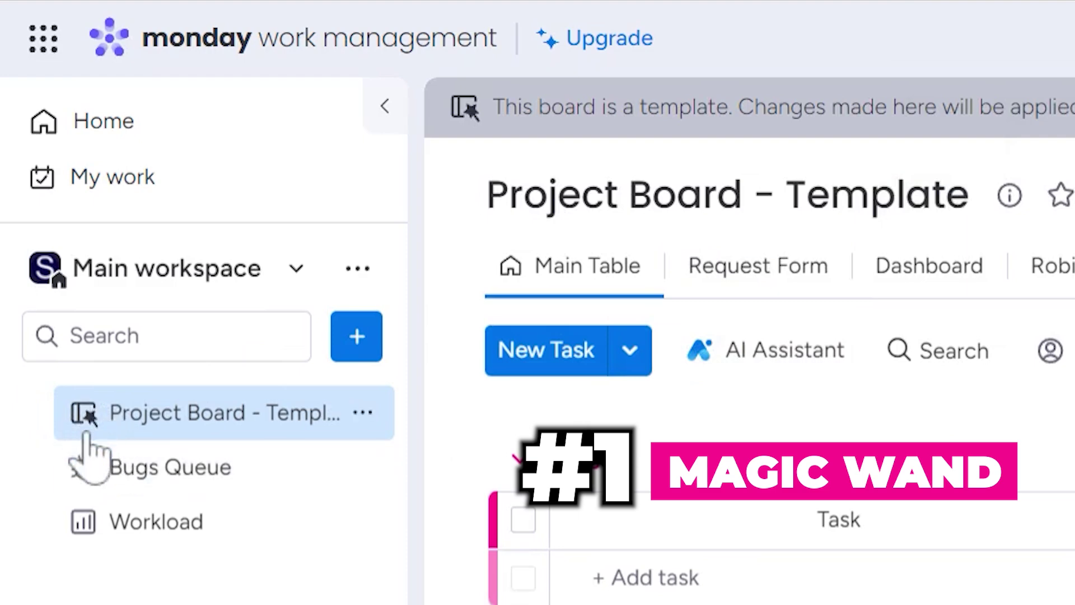
mouse_move(94, 429)
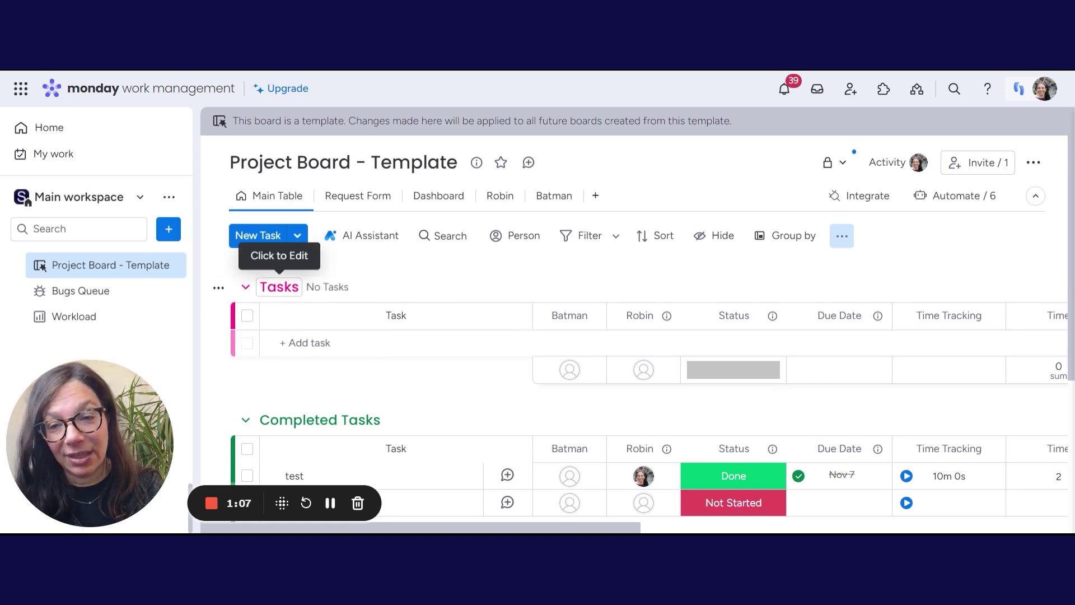
- Recolour the template's Tasks group from pink to dark green
left_click(268, 293)
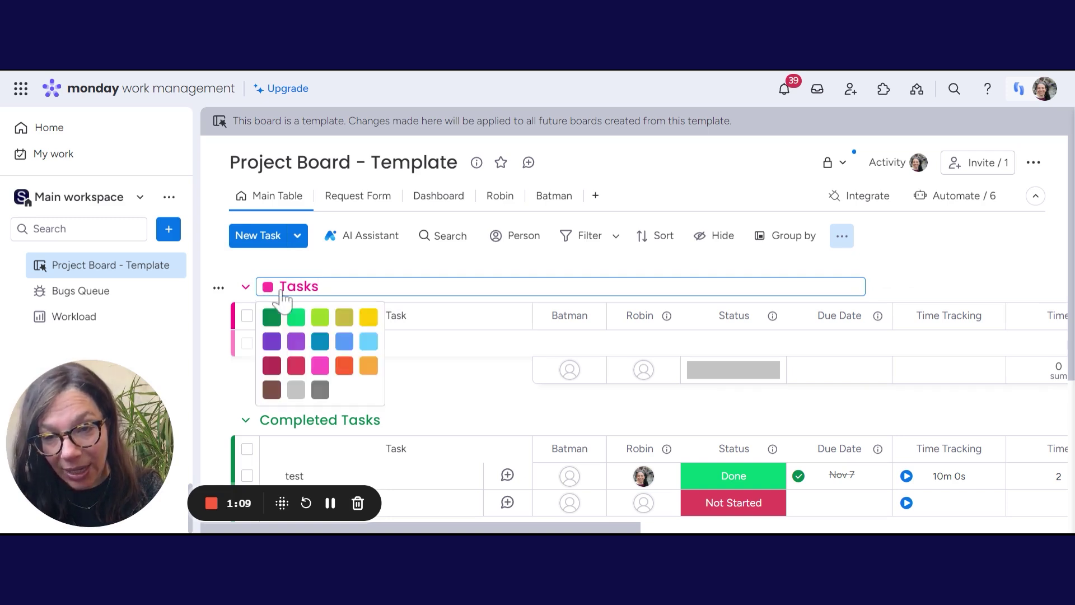
key("Return")
left_click(285, 287)
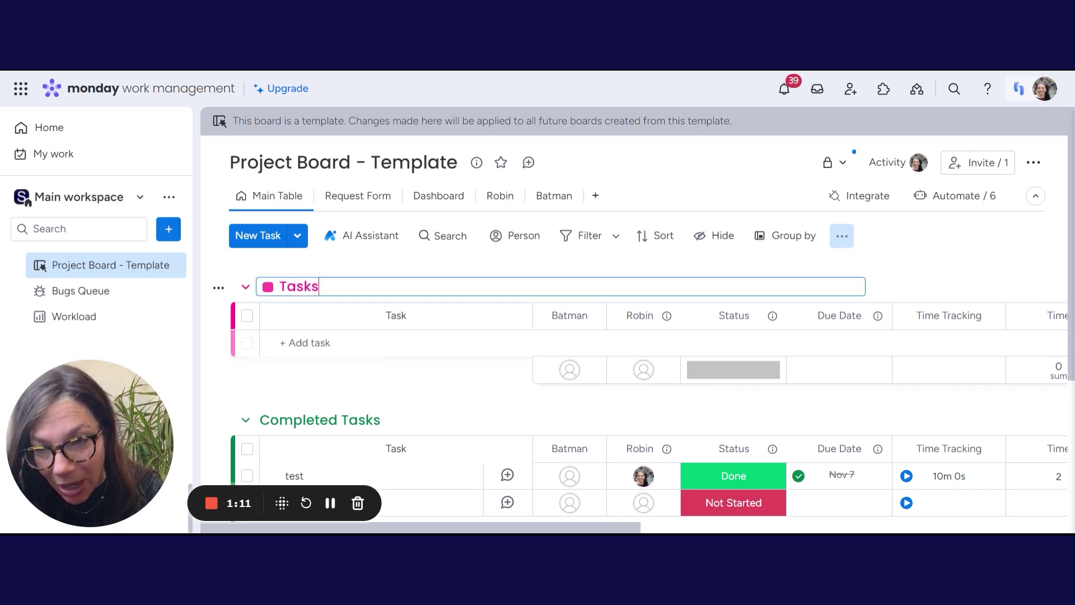
left_click(268, 288)
left_click(273, 322)
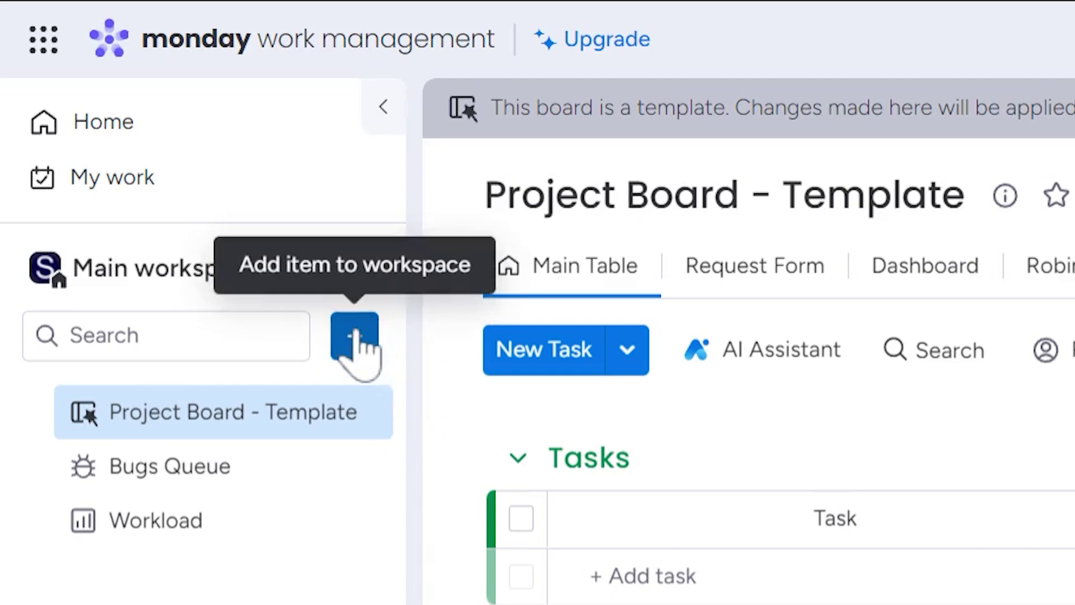
left_click(169, 229)
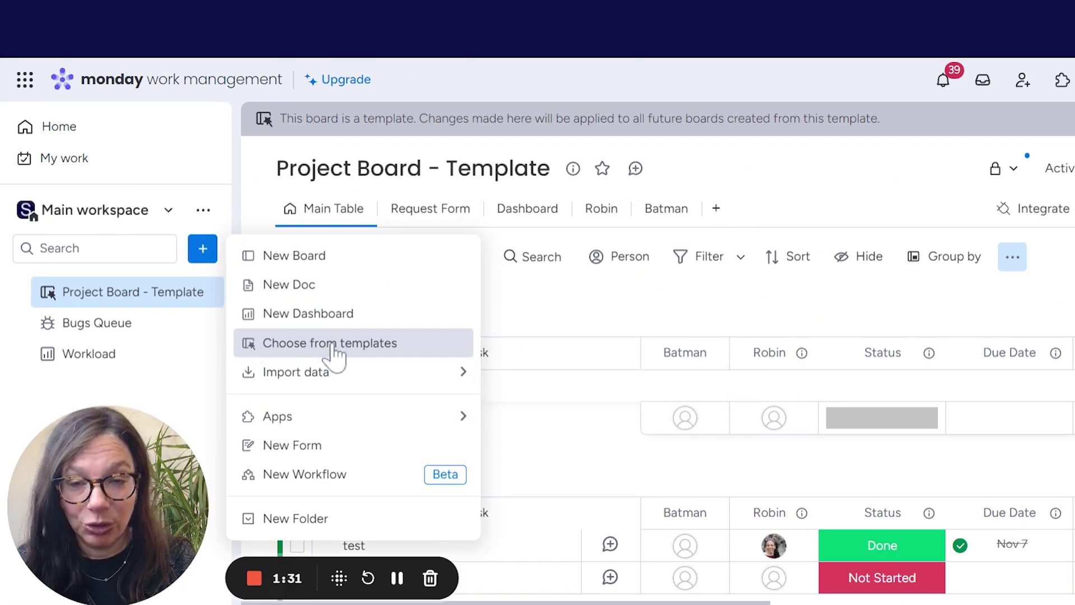
left_click(335, 353)
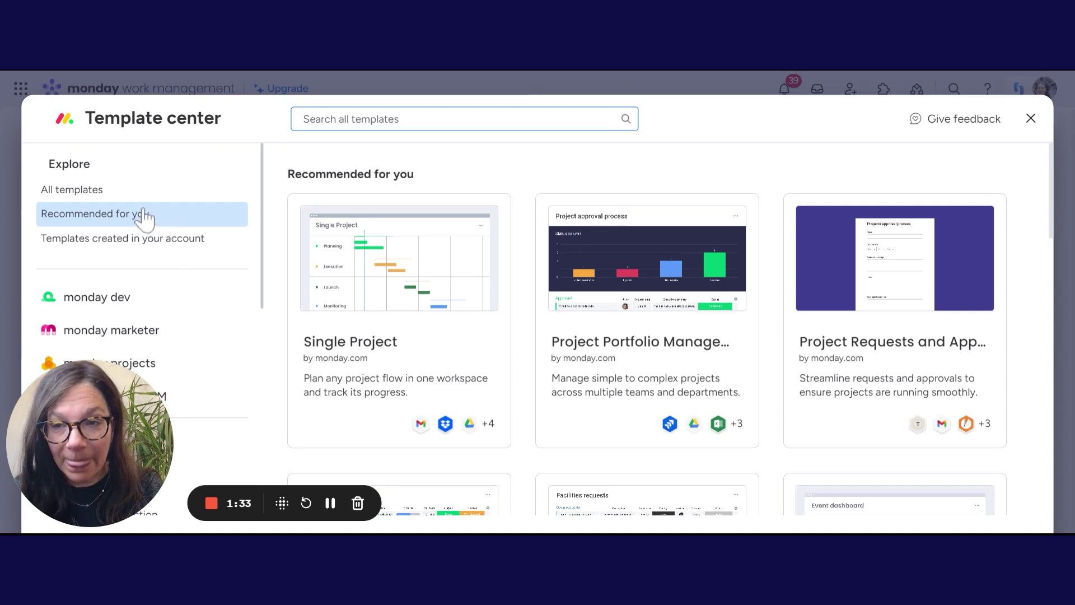
left_click(116, 238)
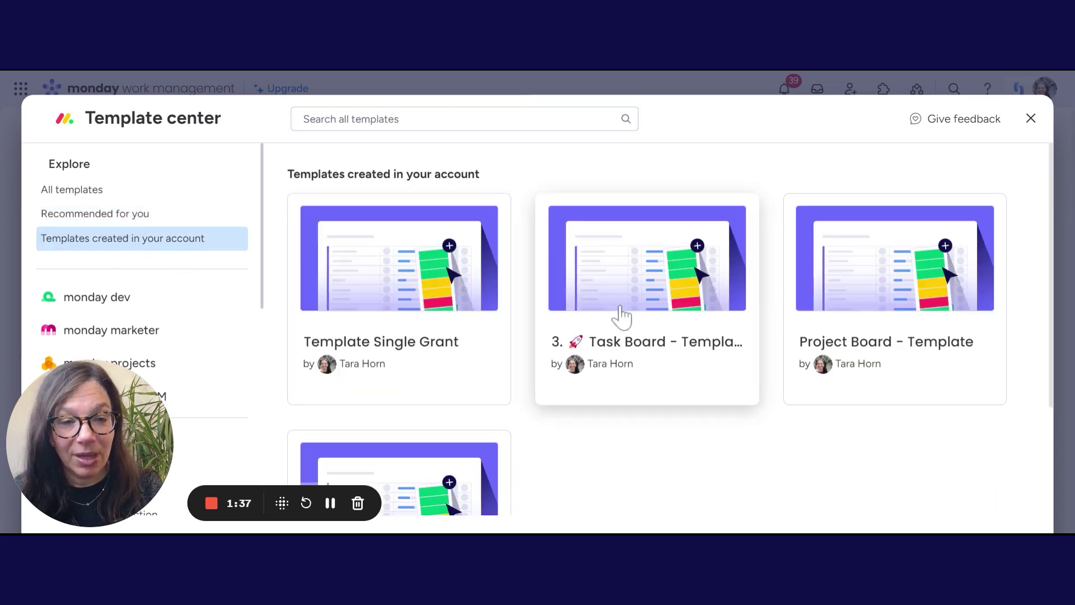
scroll(621, 316, "down", 2)
scroll(621, 316, "down", 1)
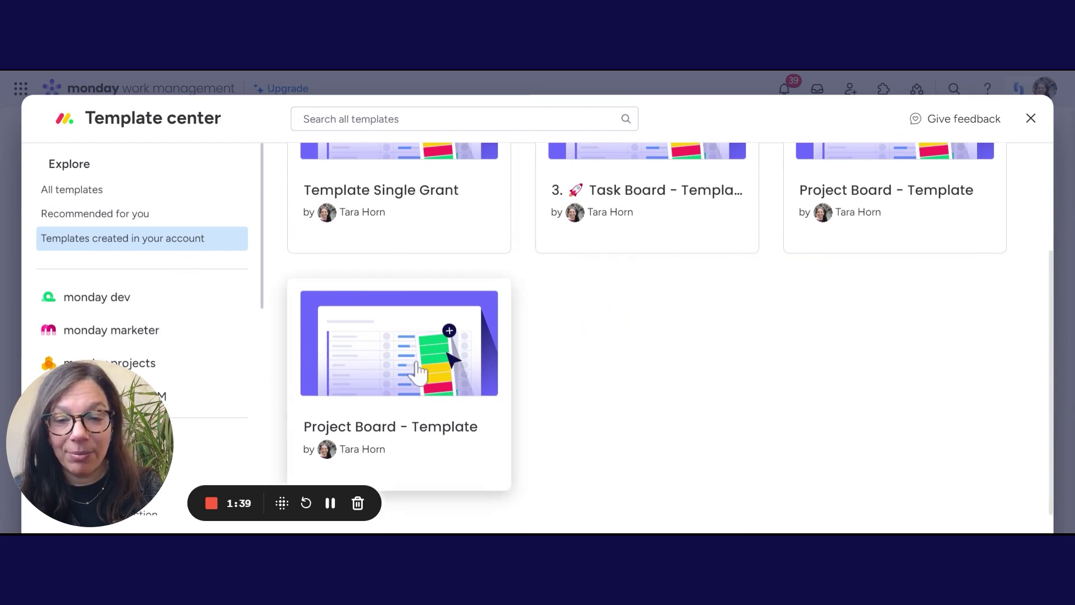
left_click(429, 367)
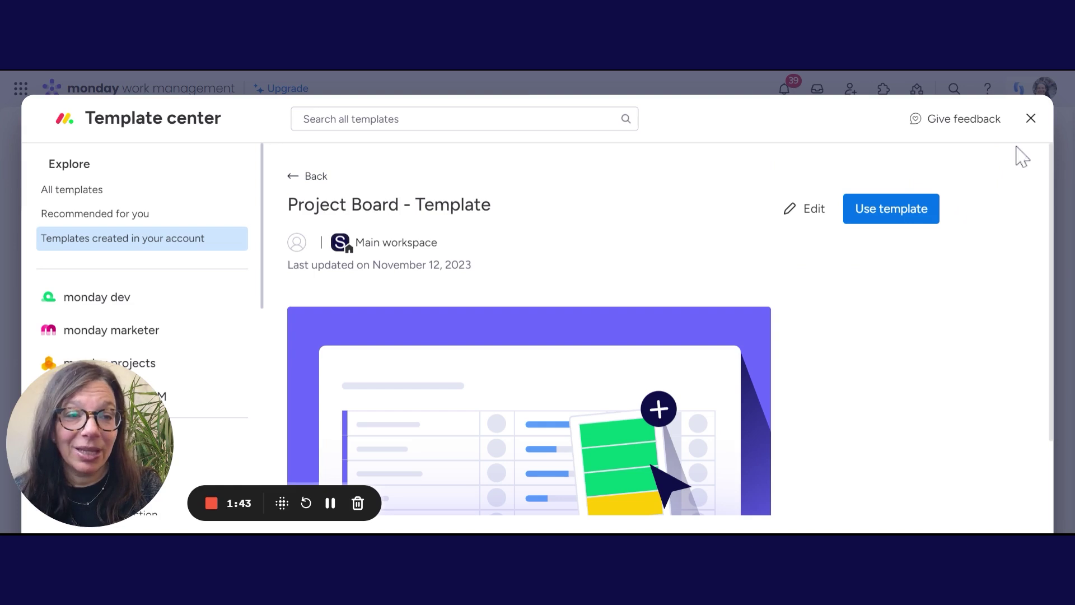
- Close the template center and open the Project Overview board
left_click(1032, 120)
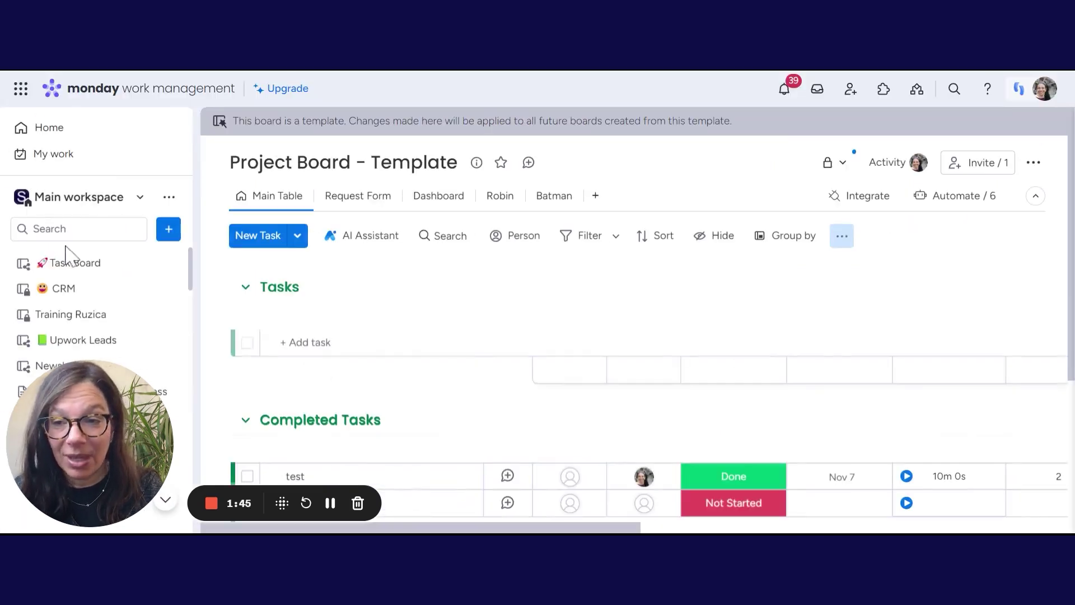
scroll(67, 258, "down", 6)
scroll(106, 297, "down", 3)
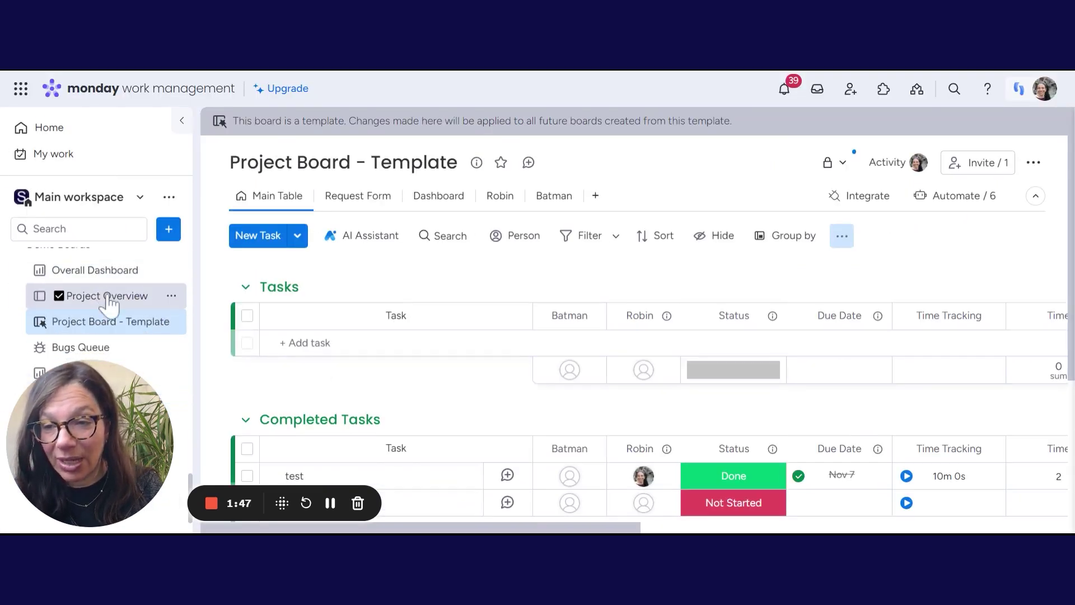
left_click(109, 297)
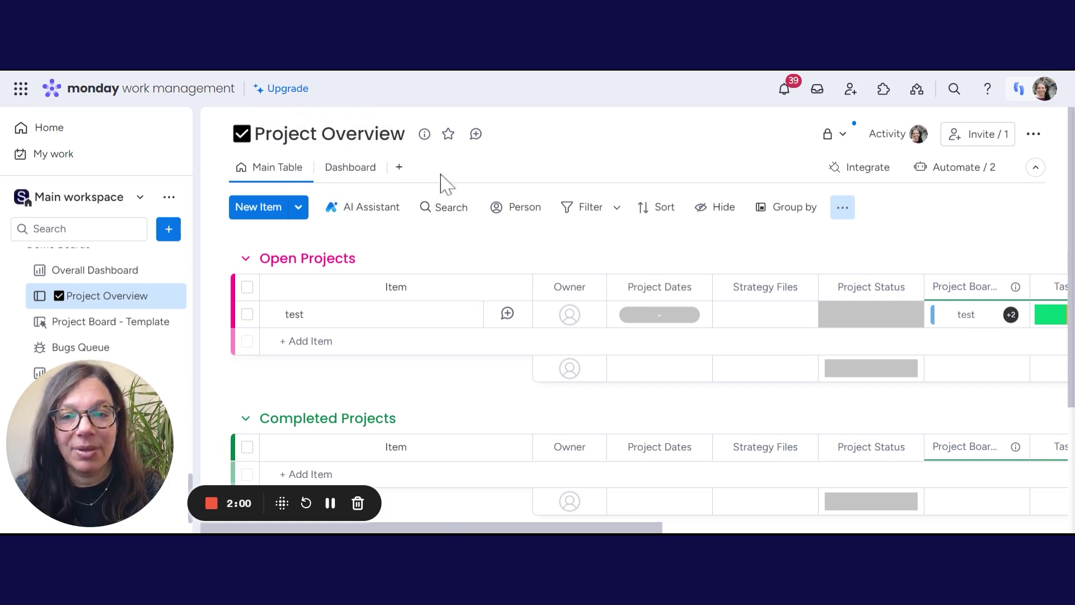
- Scroll to the Action Button column and show the test item's Action Button choices
mouse_move(312, 171)
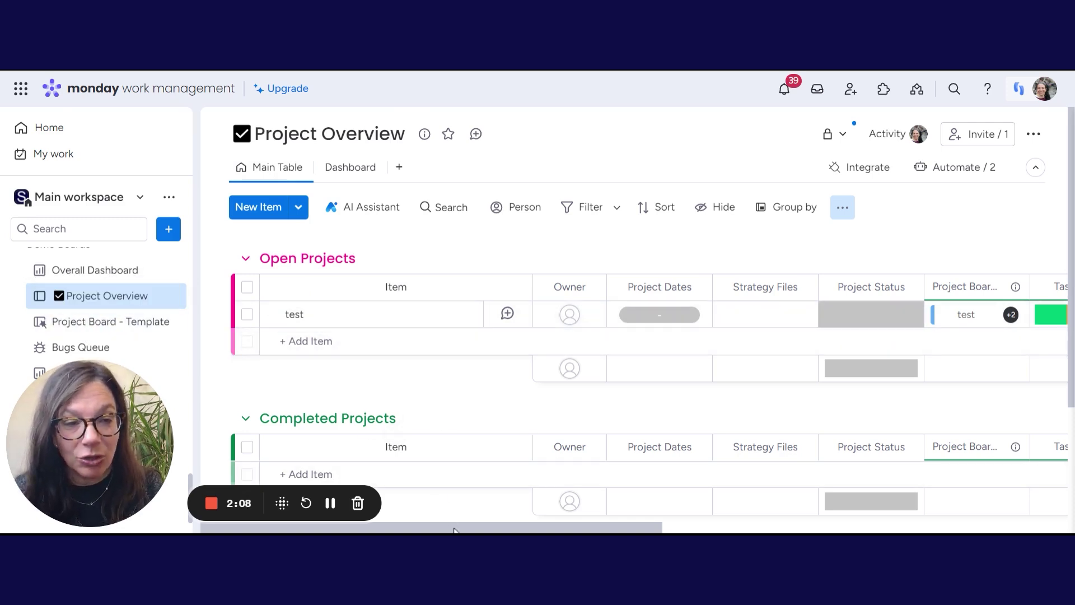
left_click_drag(453, 529, 597, 526)
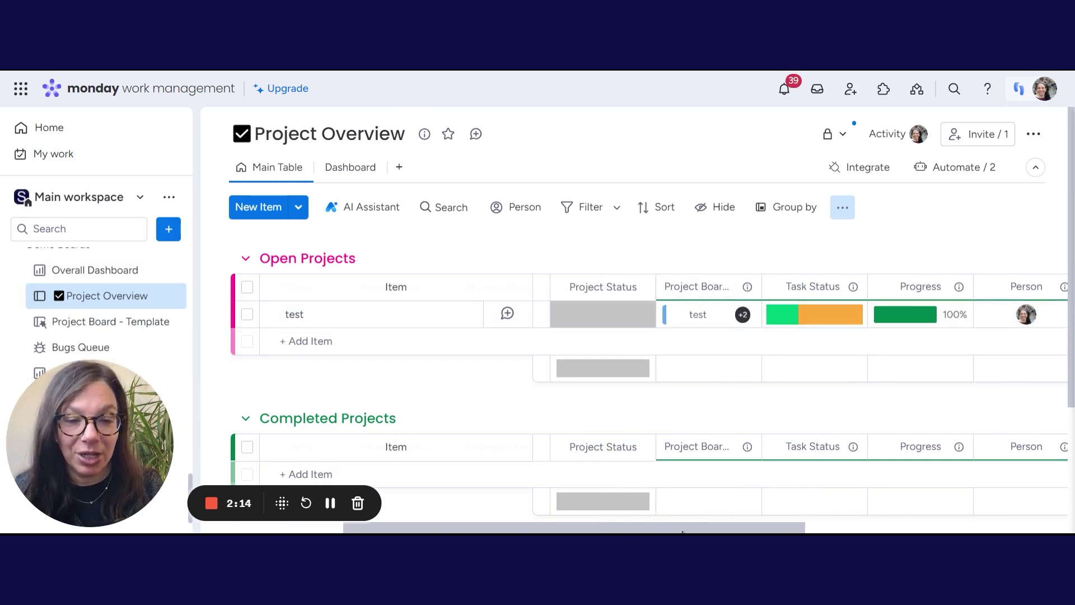
left_click_drag(682, 532, 978, 526)
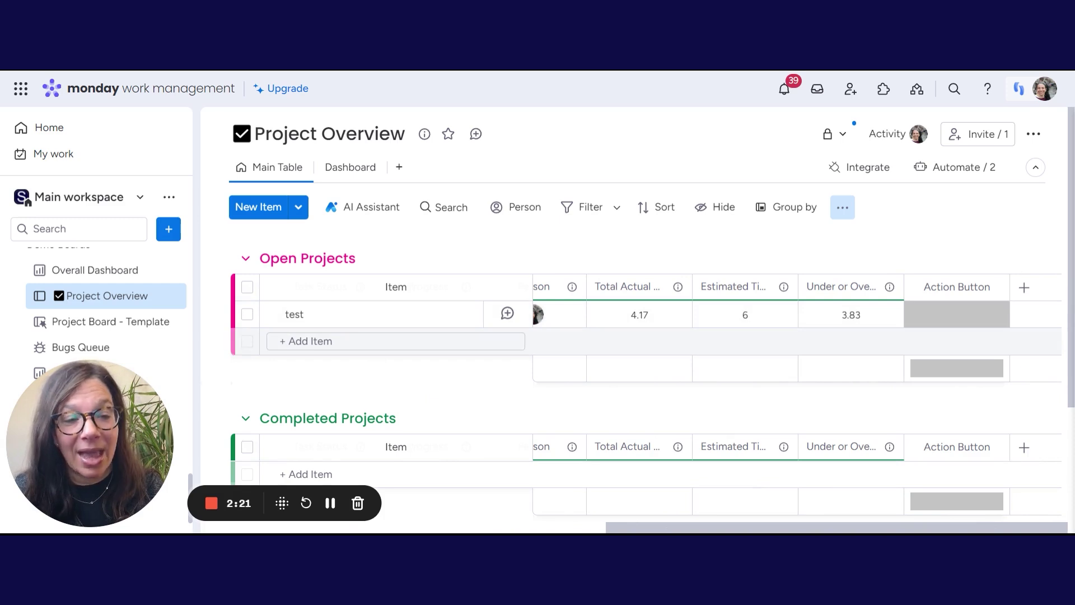
left_click(958, 317)
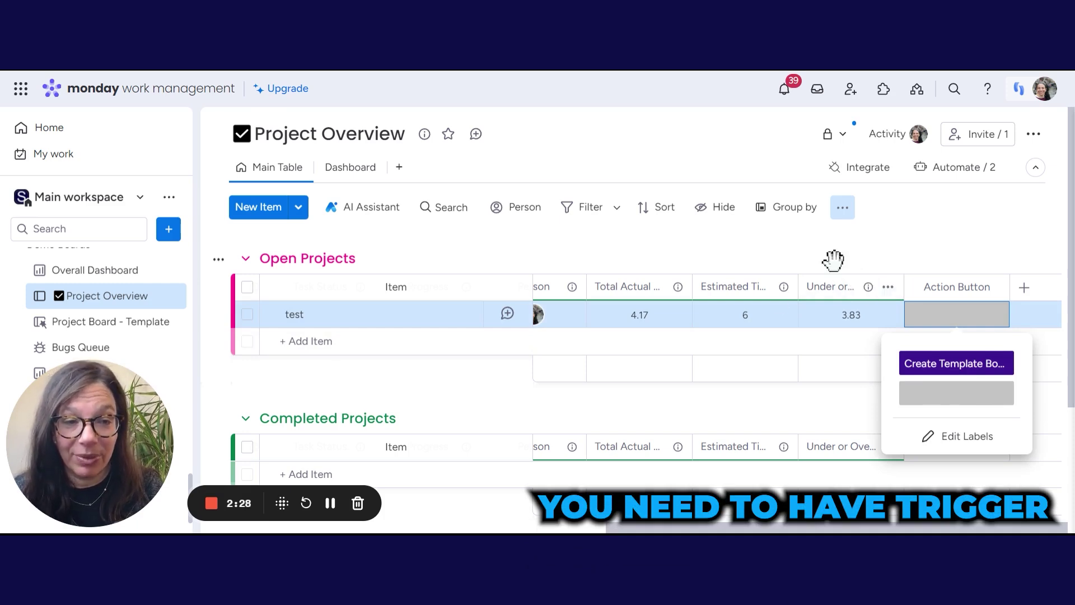
- Start a new board automation triggered by a status change
left_click(958, 172)
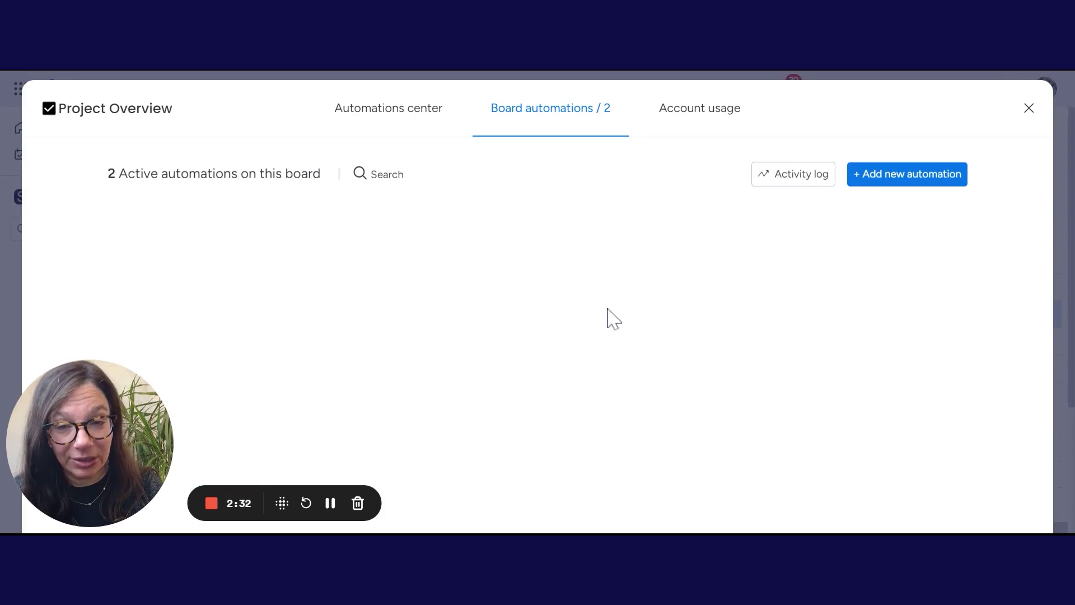
left_click(894, 175)
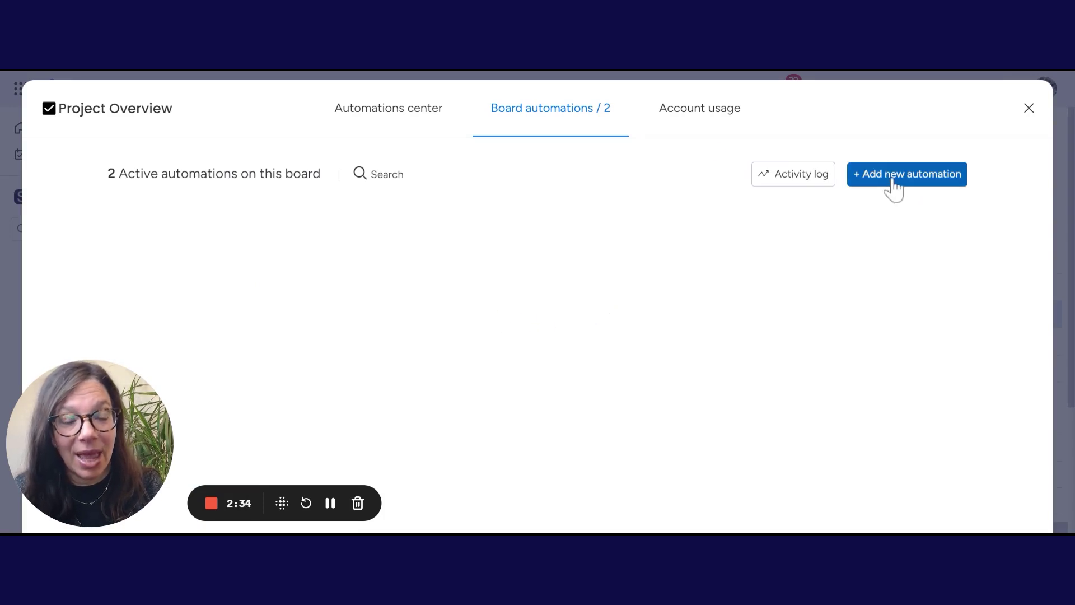
left_click(278, 226)
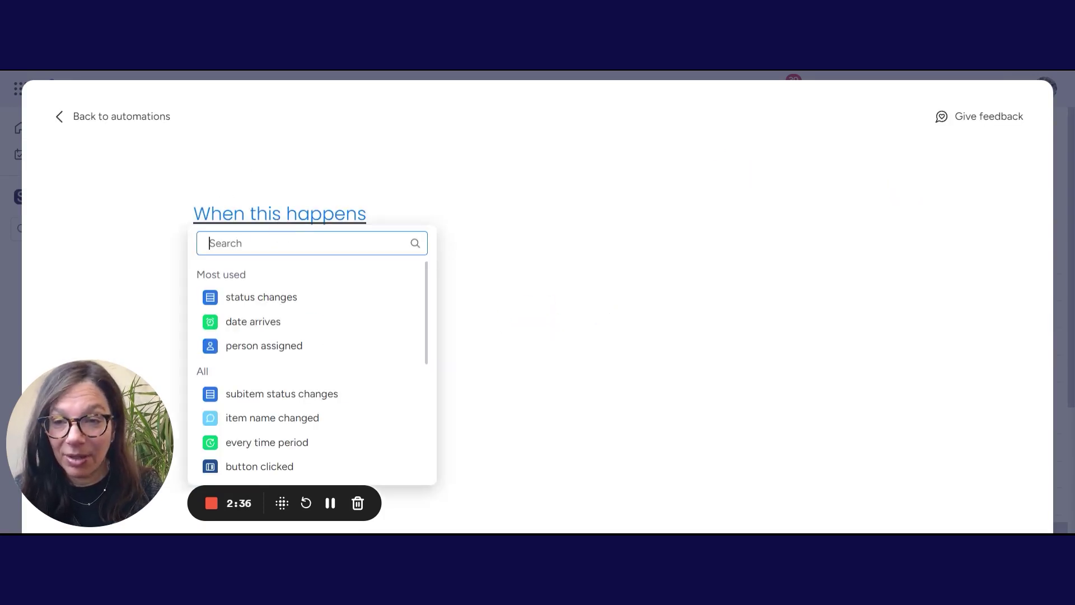
left_click(258, 299)
- Trigger on Action Button changing to Create Template Board, with action 'create board from template'
left_click(442, 322)
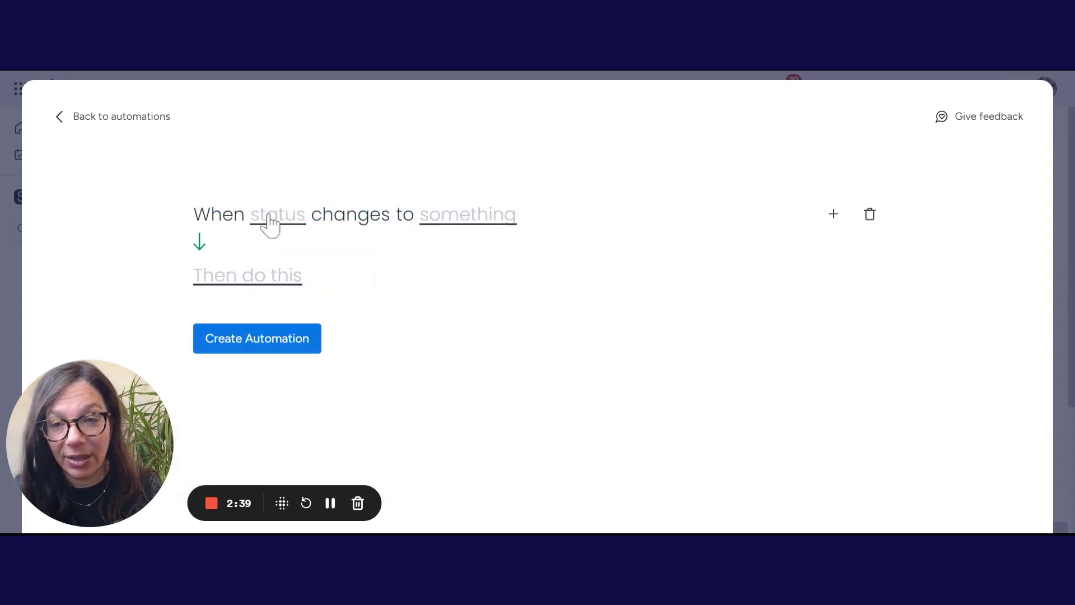
left_click(270, 222)
left_click(318, 302)
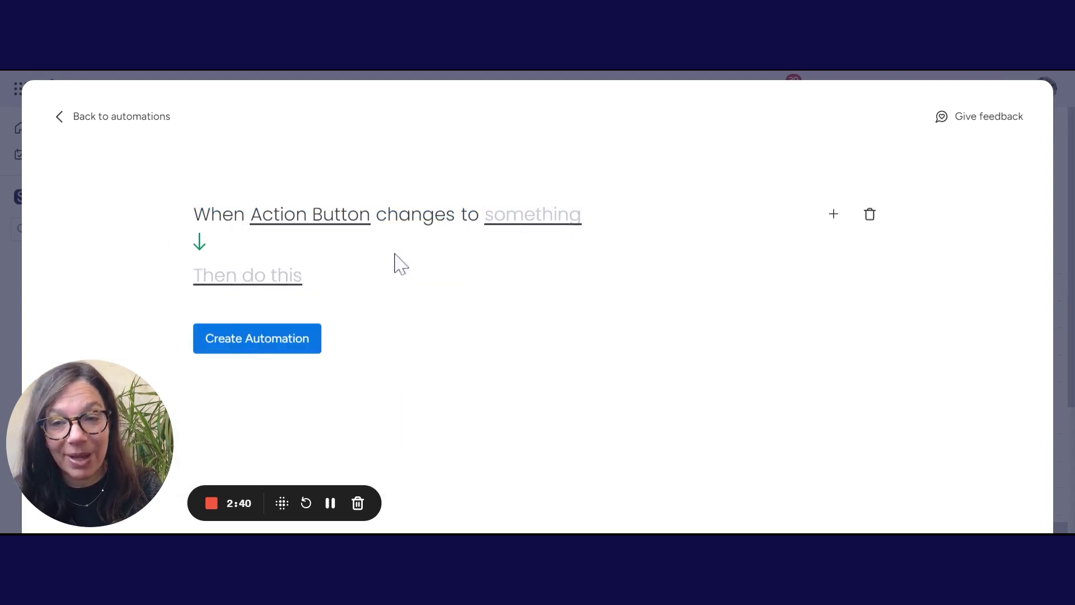
left_click(529, 224)
left_click(542, 302)
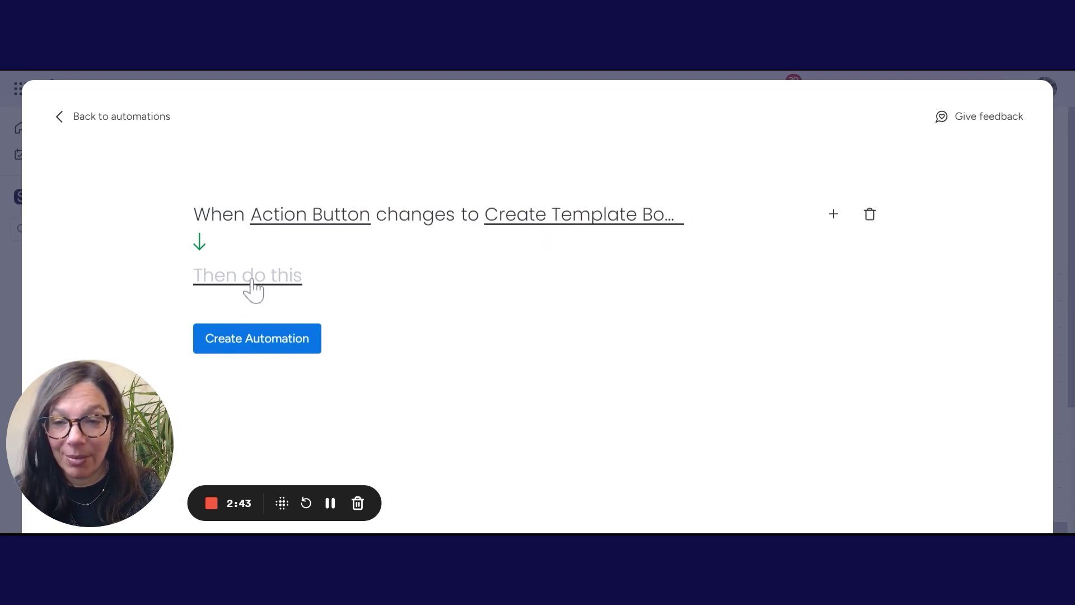
type("temp")
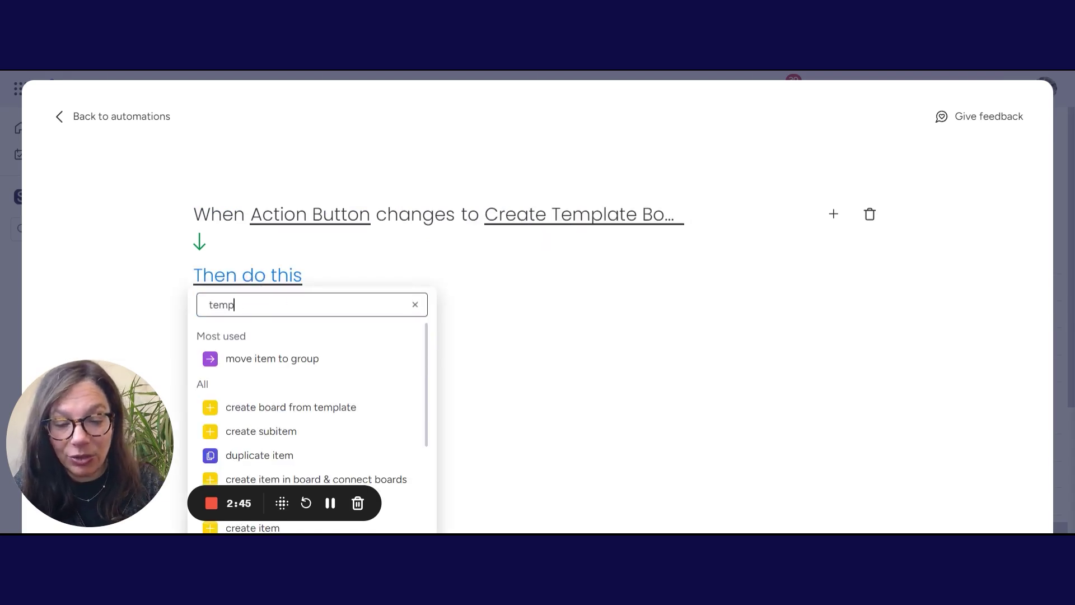
left_click(297, 360)
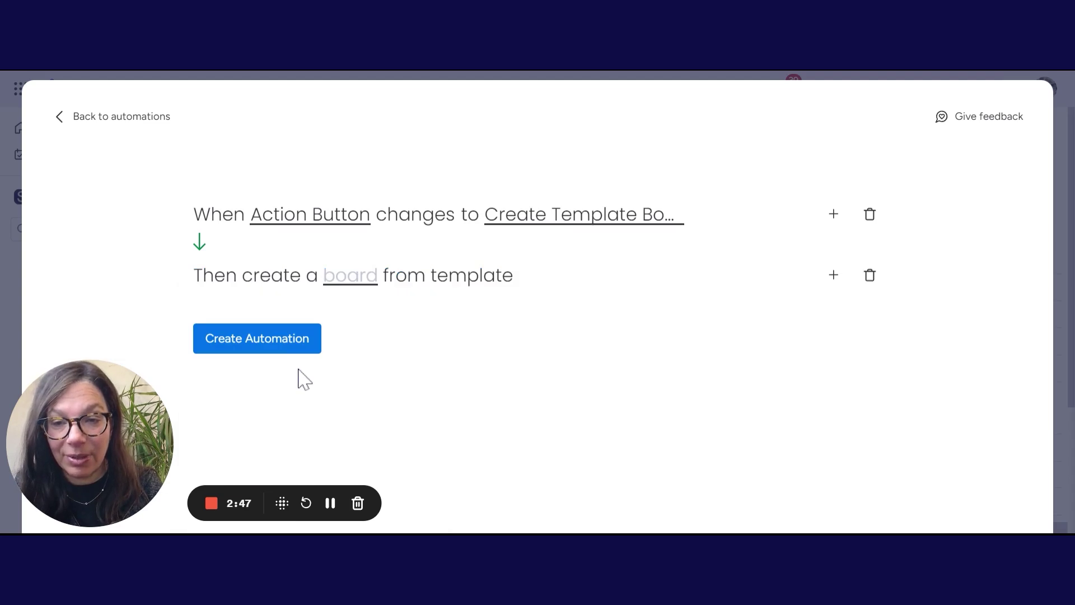
- Choose Project Board - Template as the template for the new board
left_click(346, 278)
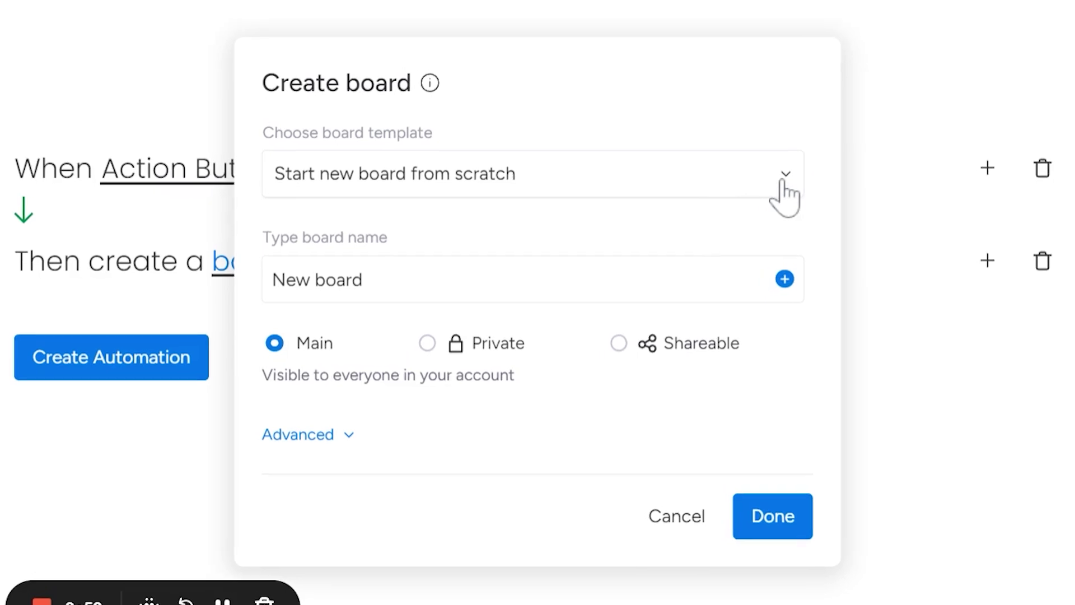
left_click(783, 183)
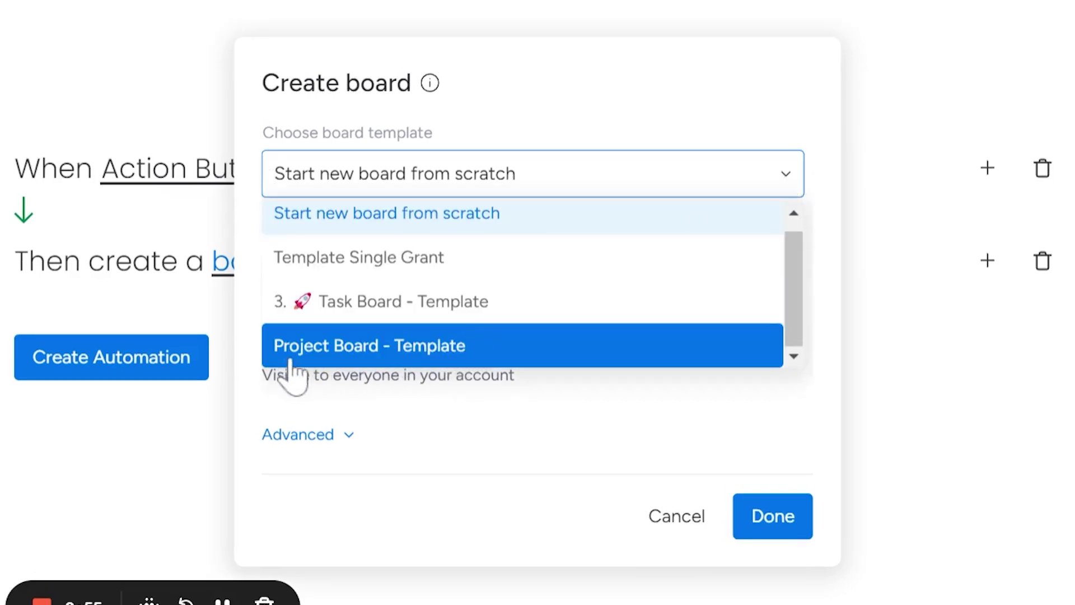
left_click(345, 358)
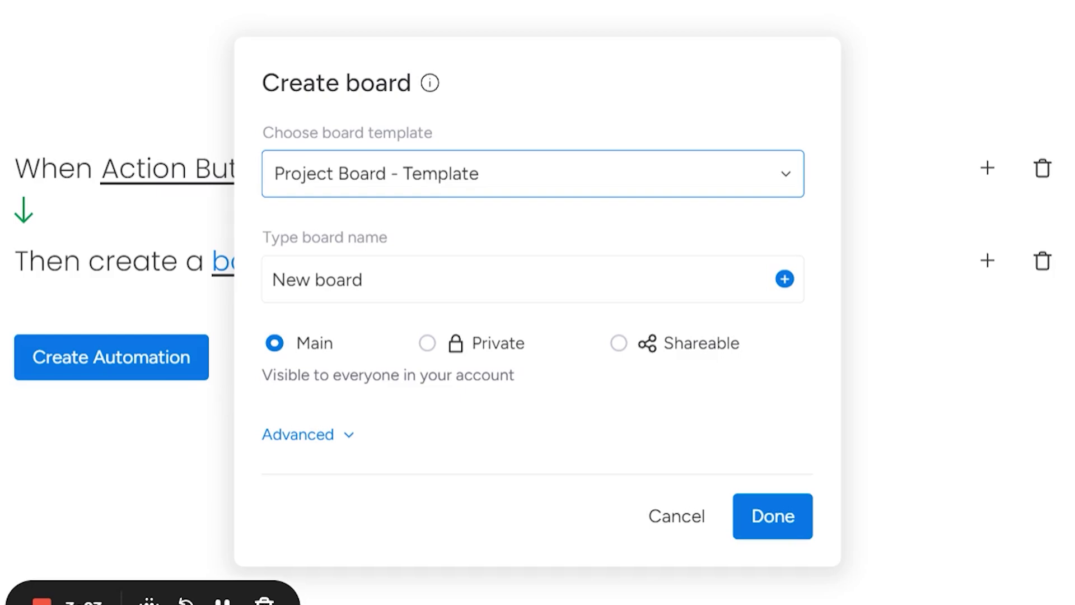
- Name the new board after the item name, replacing the 'New board' text
left_click(783, 283)
left_click(497, 266)
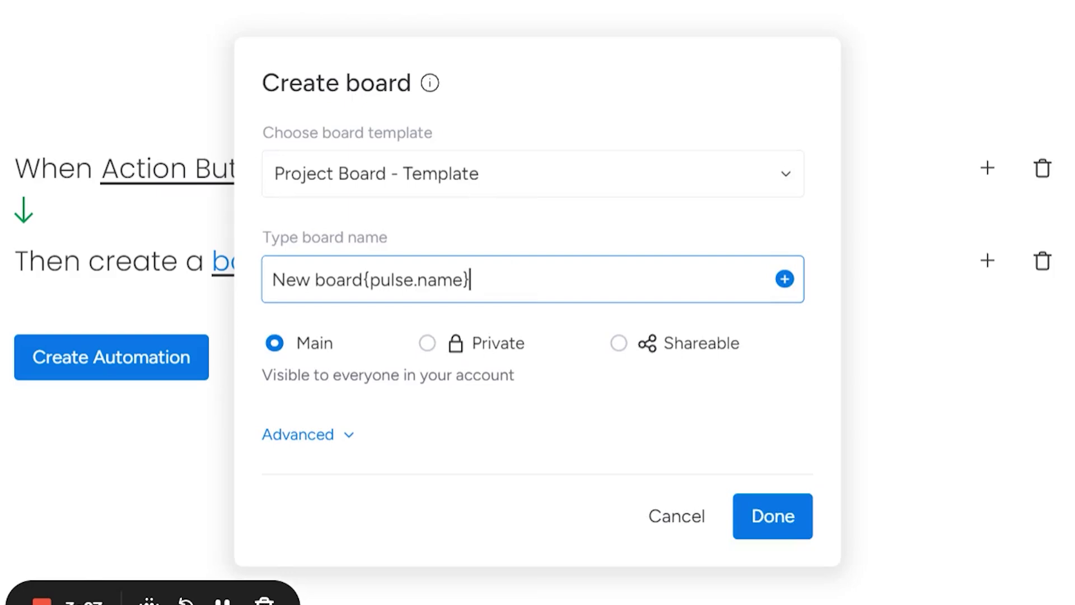
key("shift+Home")
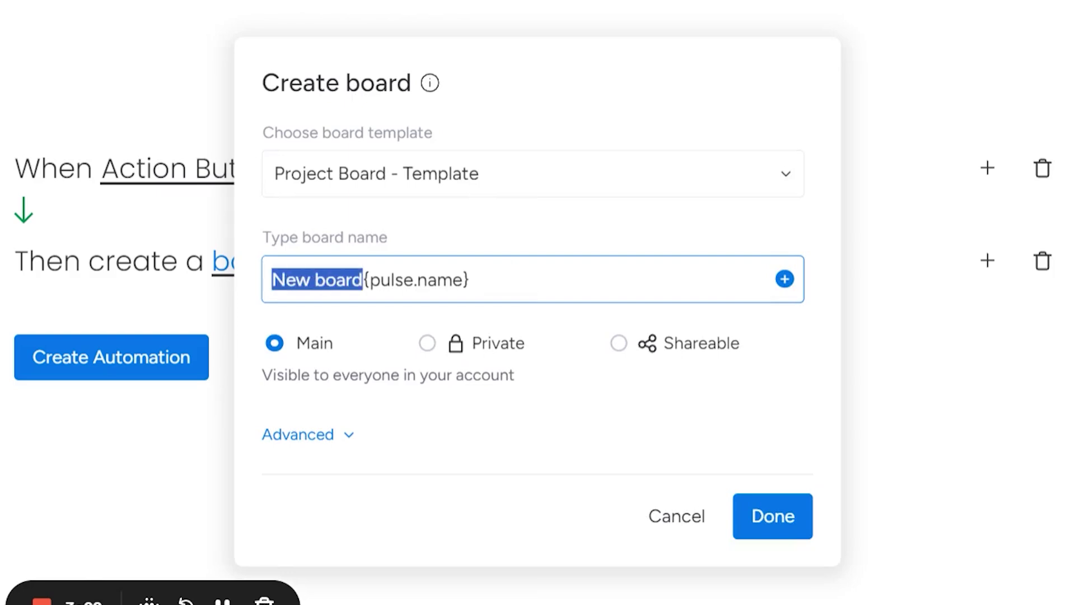
key("BackSpace")
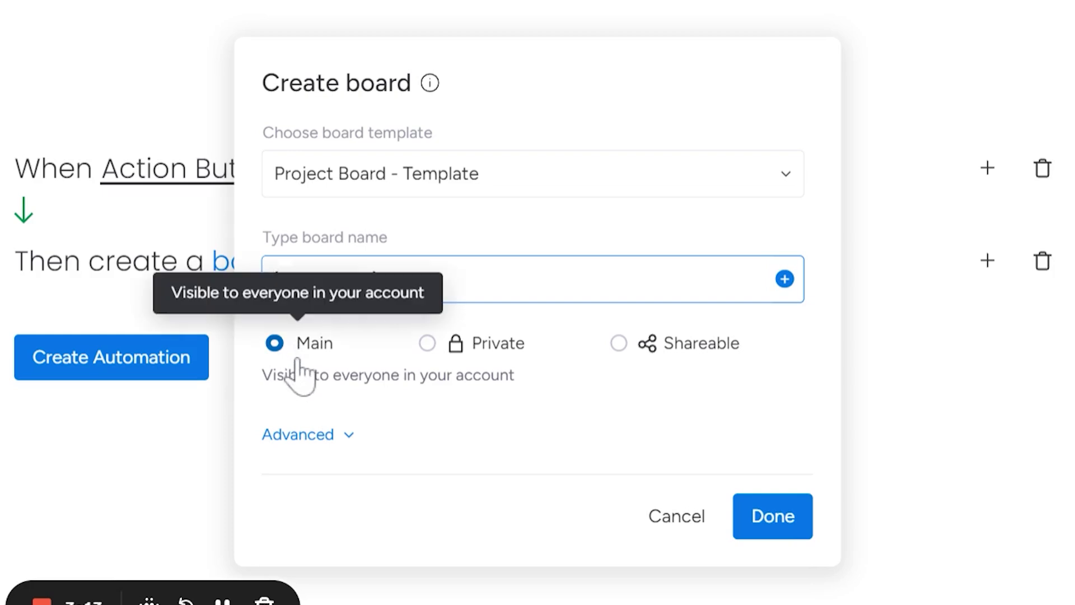
- Place generated boards in the Demo Boards folder and confirm the board settings
left_click(348, 436)
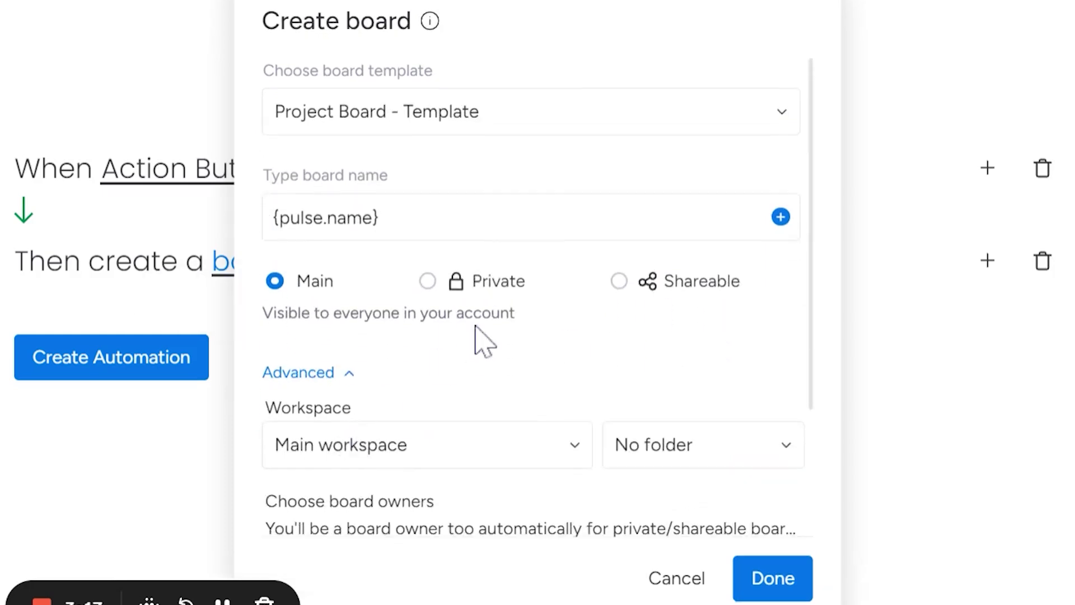
scroll(475, 326, "down", 3)
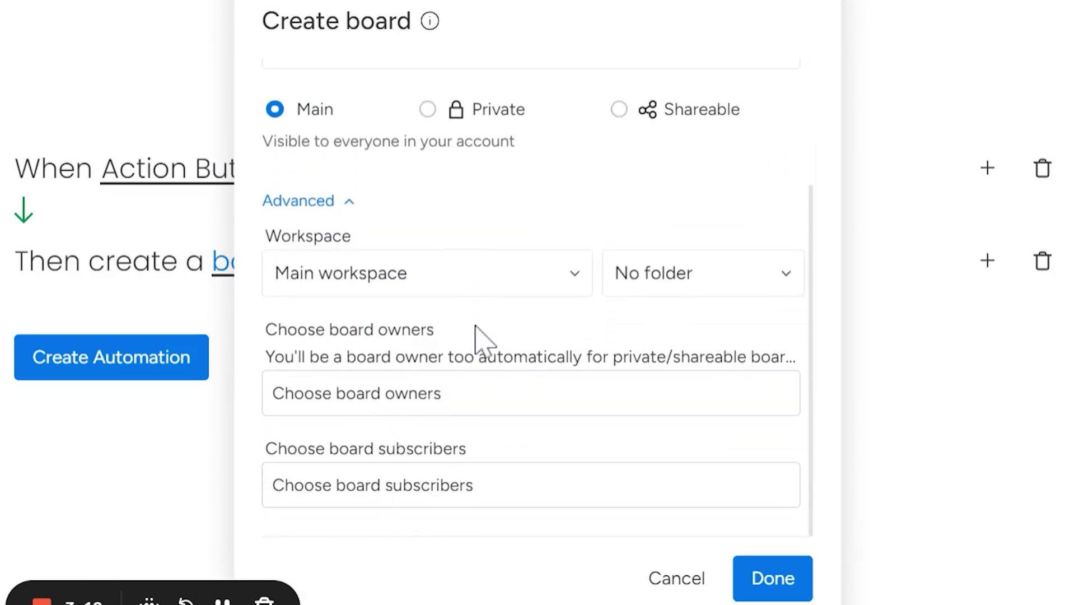
left_click(650, 288)
scroll(688, 376, "down", 5)
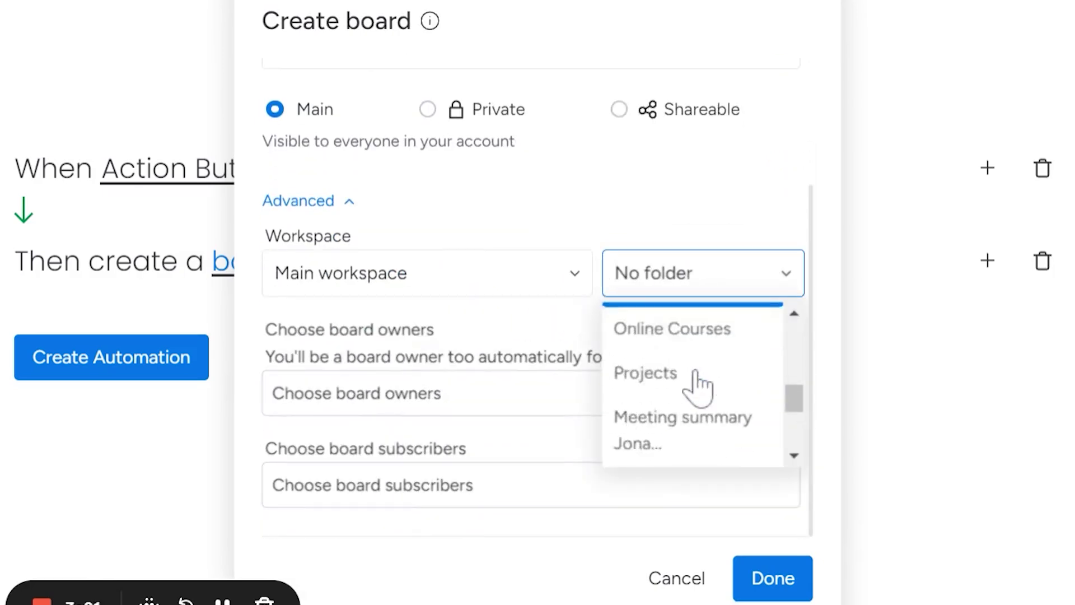
scroll(695, 384, "down", 5)
left_click(650, 380)
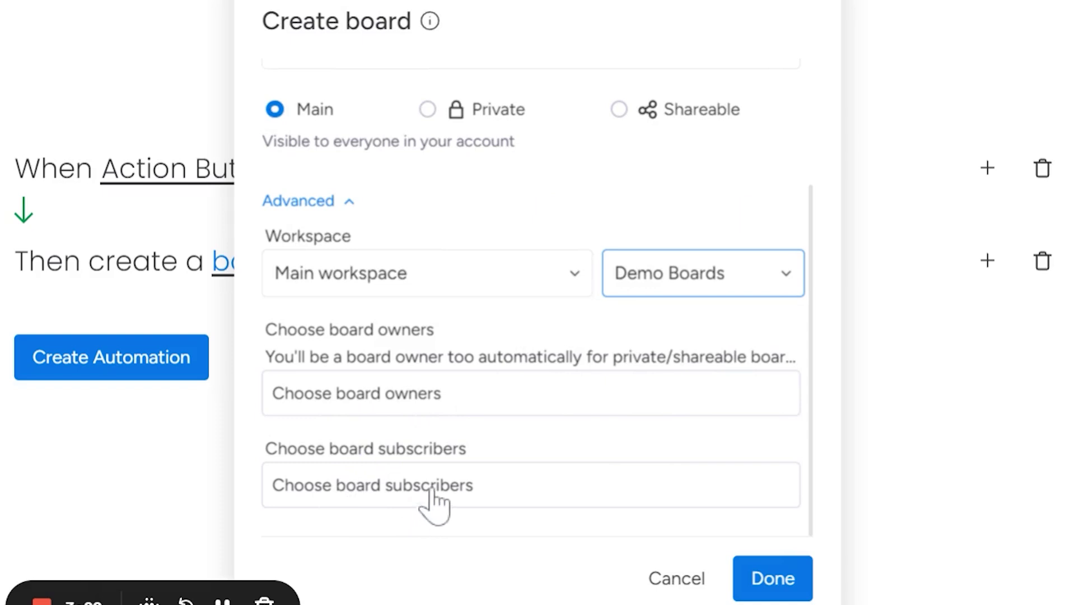
left_click(789, 585)
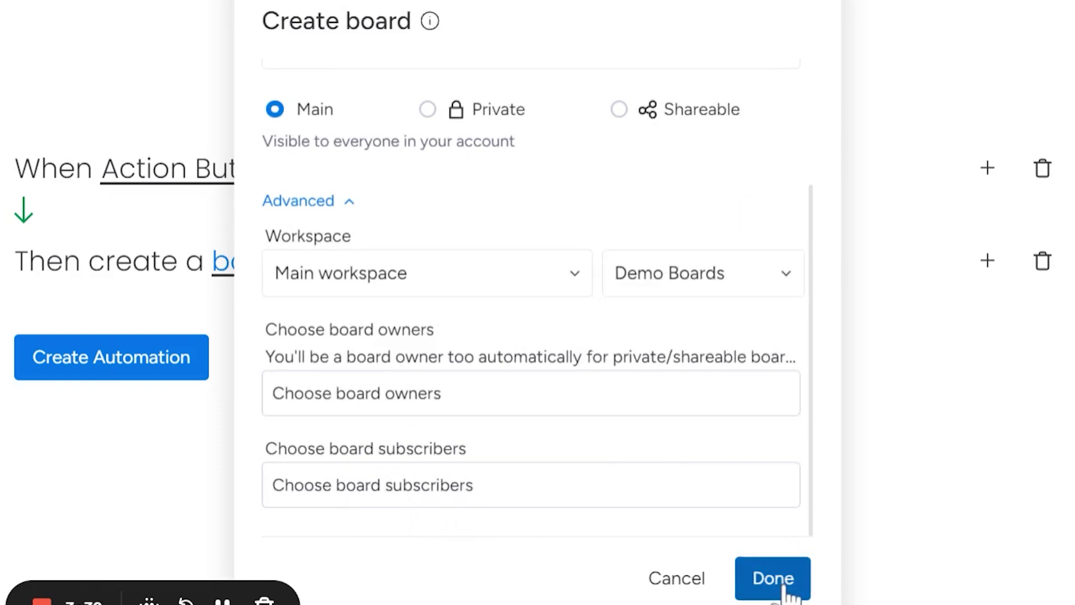
- Create the automation, switch off the older Action Button automation, and begin a new Open Projects item
left_click(132, 365)
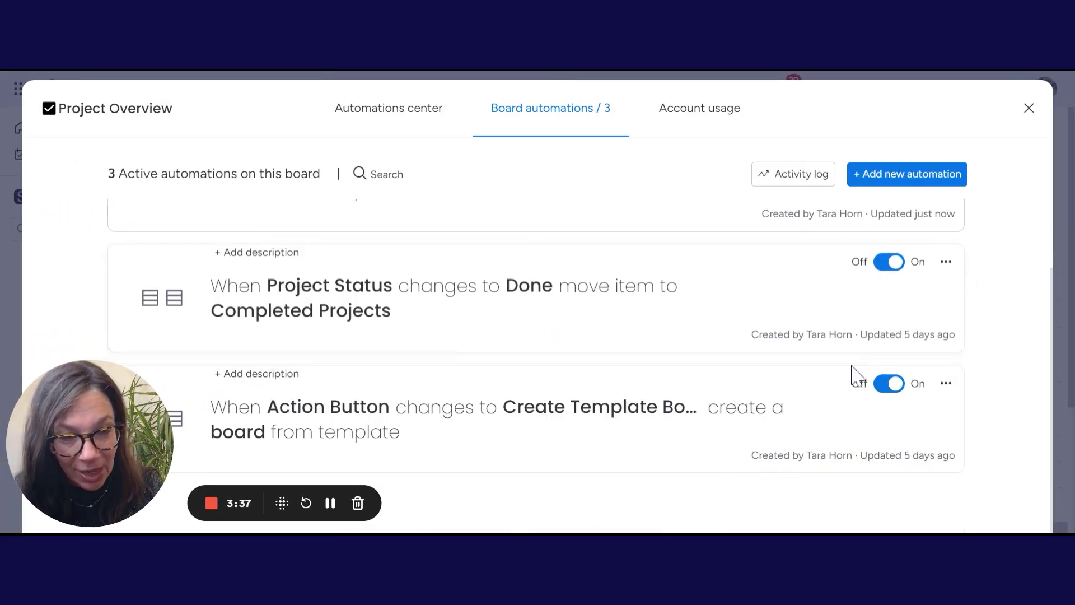
left_click(884, 384)
scroll(648, 272, "up", 2)
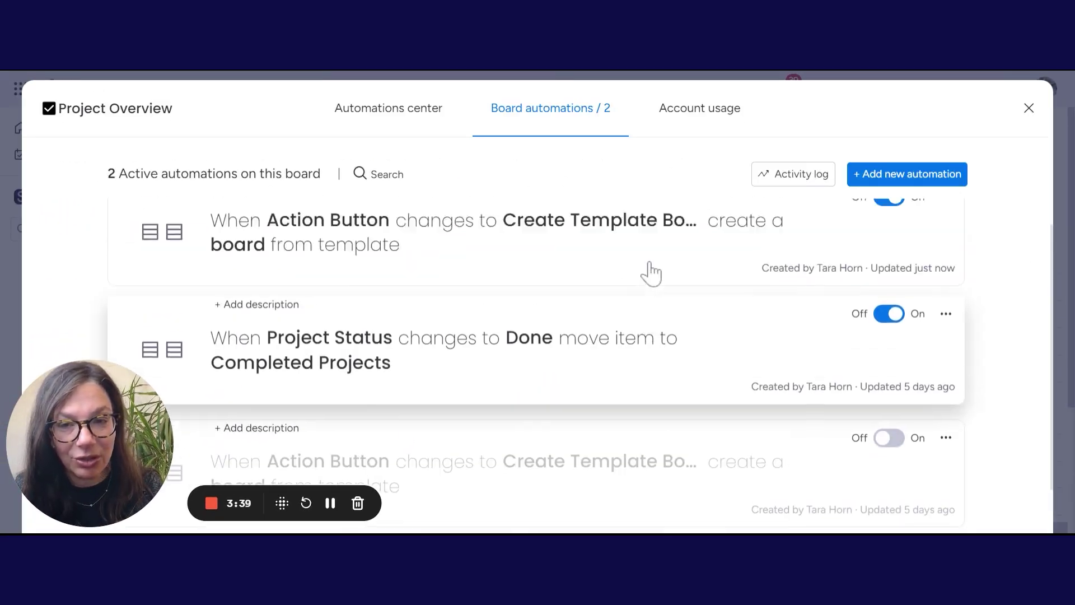
left_click(1030, 110)
left_click(313, 341)
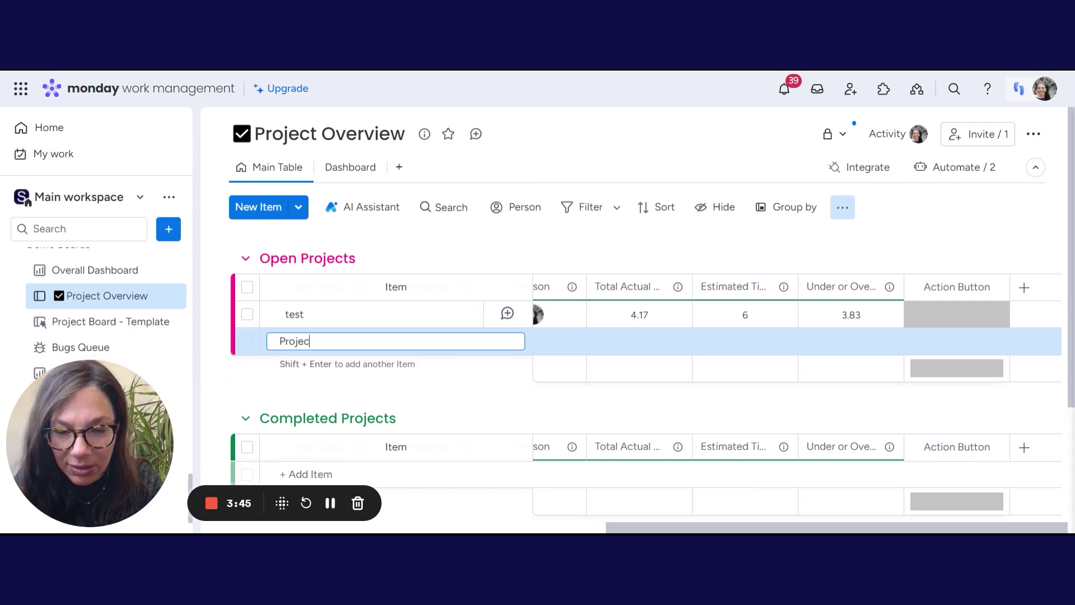
- Add the Project #1 item and set its Action Button to Create Template Board
key("Return")
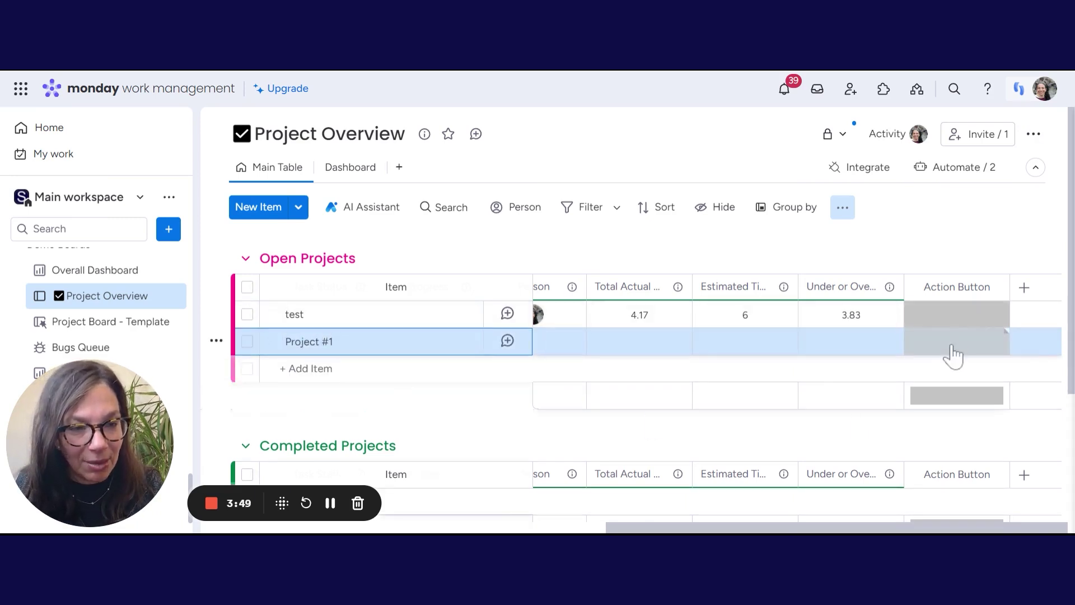
left_click(953, 354)
left_click(937, 390)
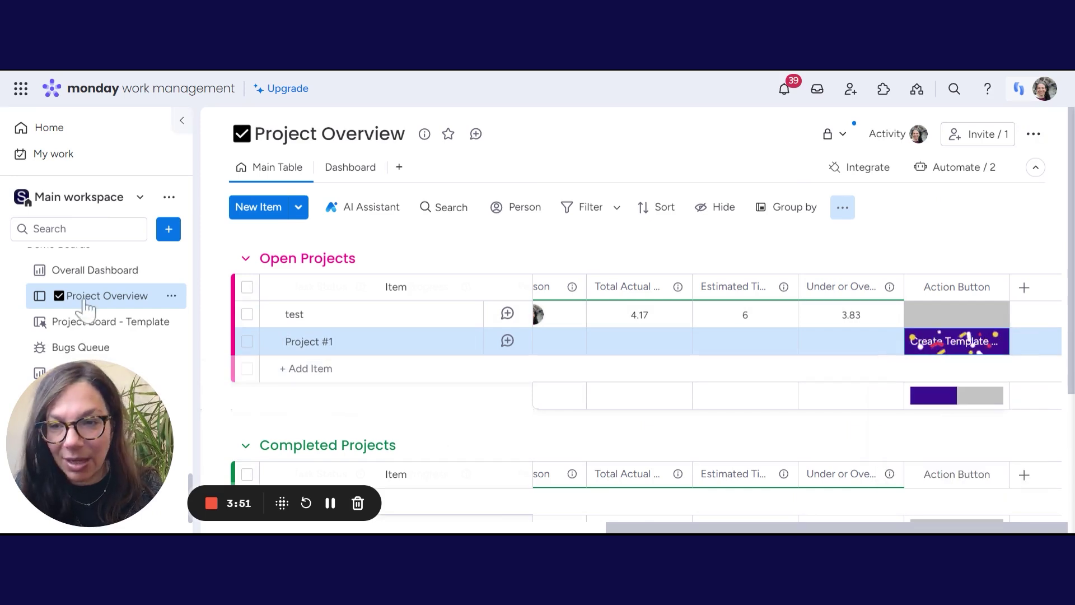
scroll(90, 306, "down", 1)
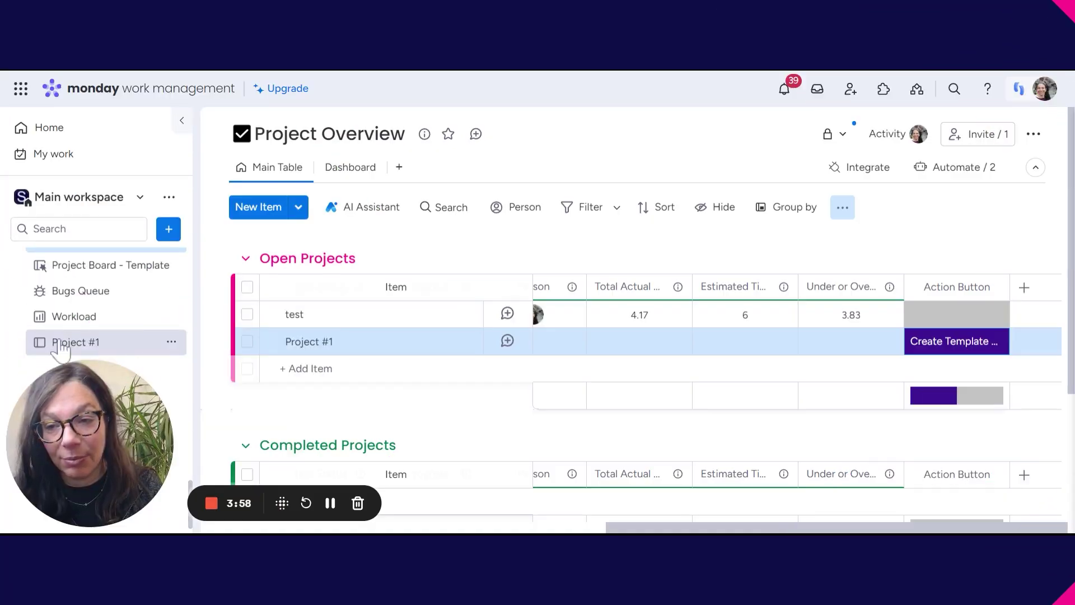
- Open Project Board - Template, then the generated Project #1 board to compare their groups
left_click(100, 268)
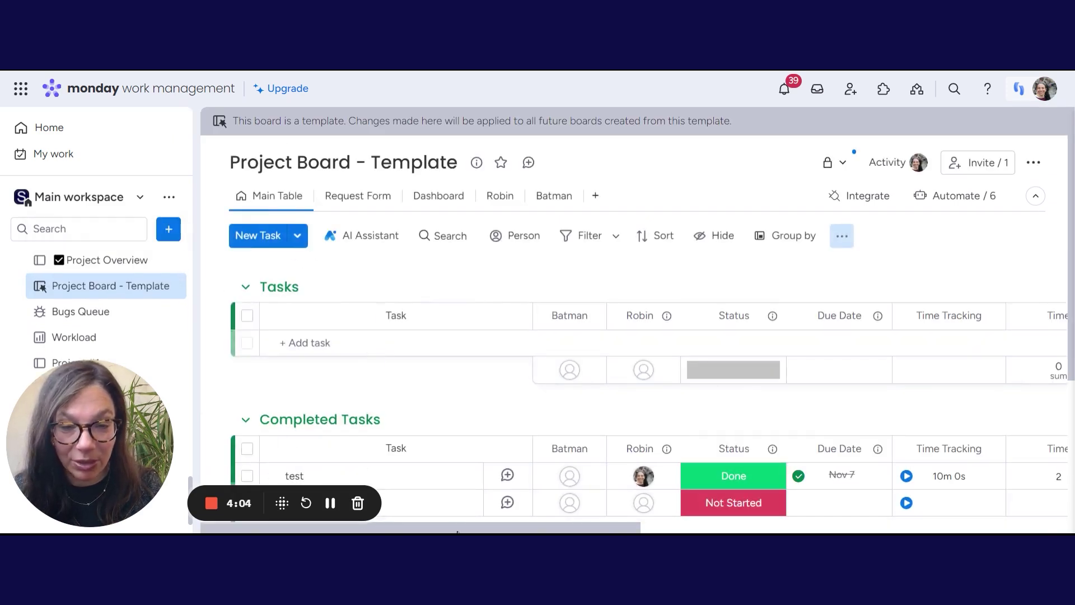
left_click_drag(458, 527, 202, 397)
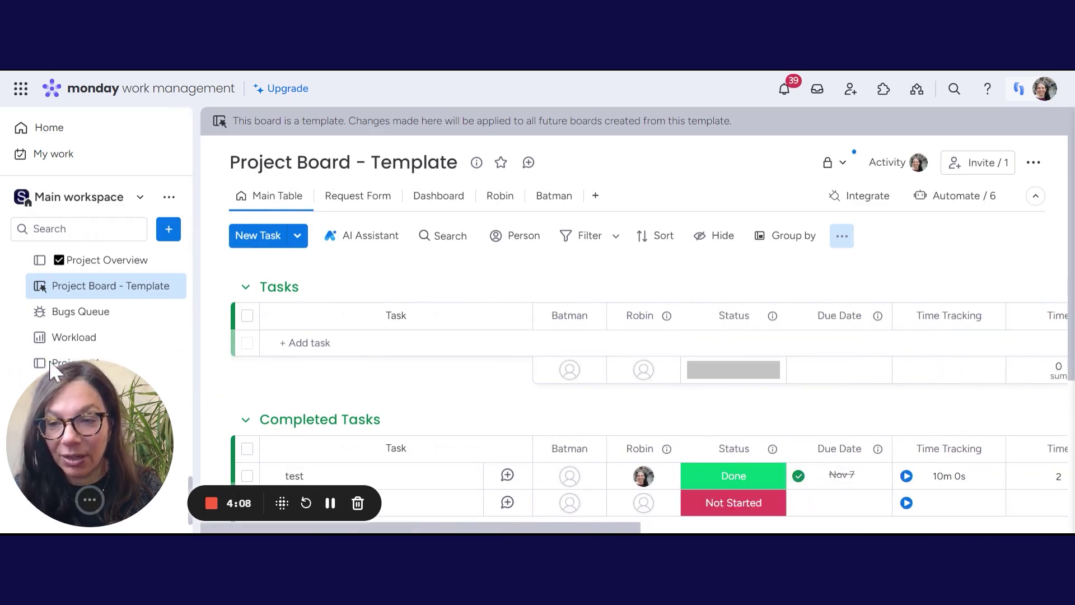
scroll(67, 336, "down", 1)
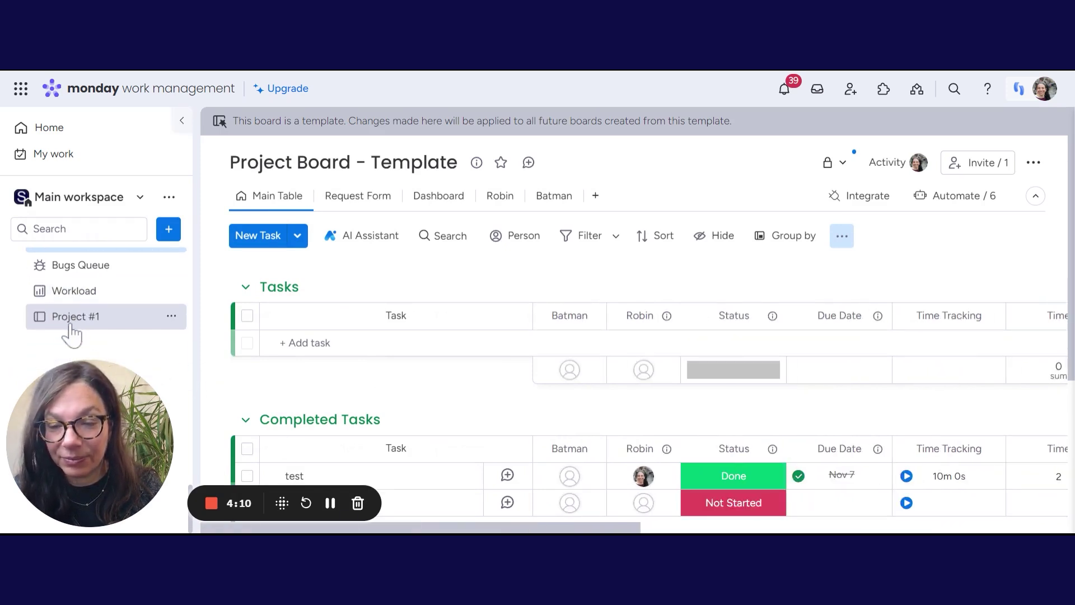
left_click(68, 322)
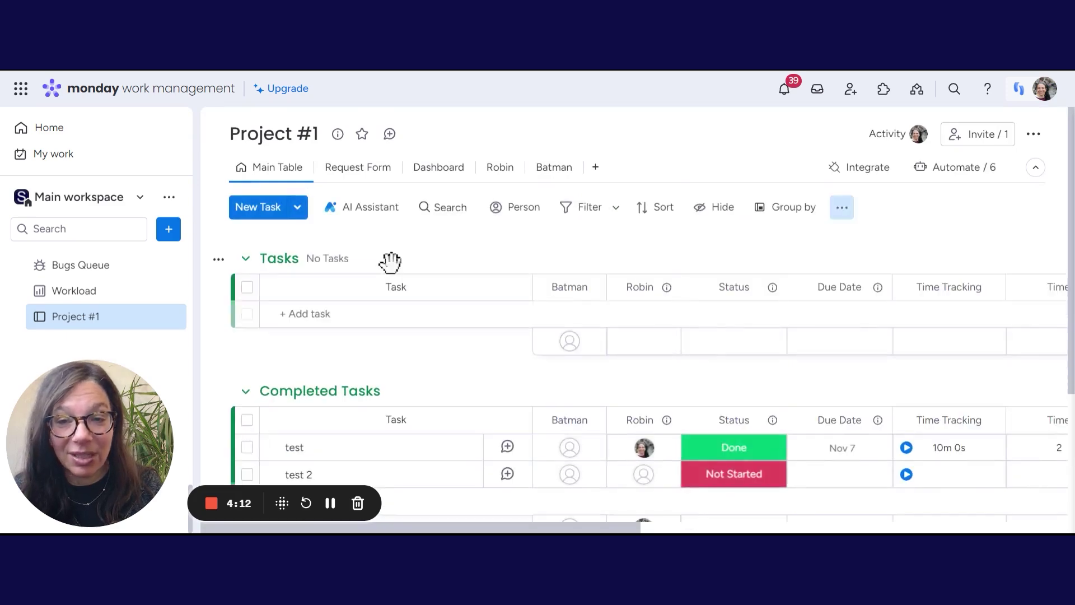
left_click_drag(602, 526, 475, 513)
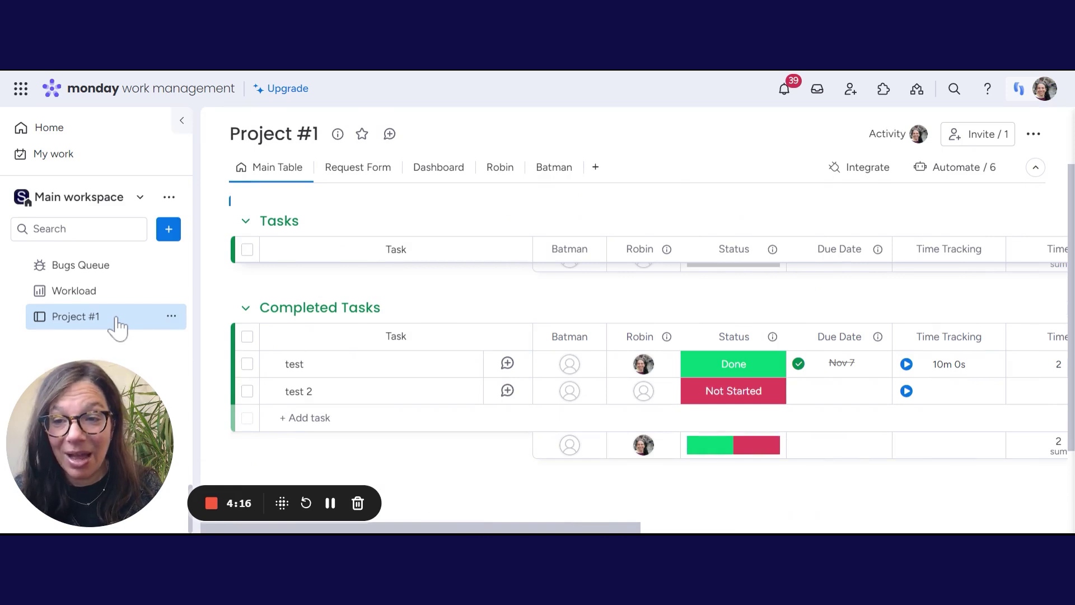